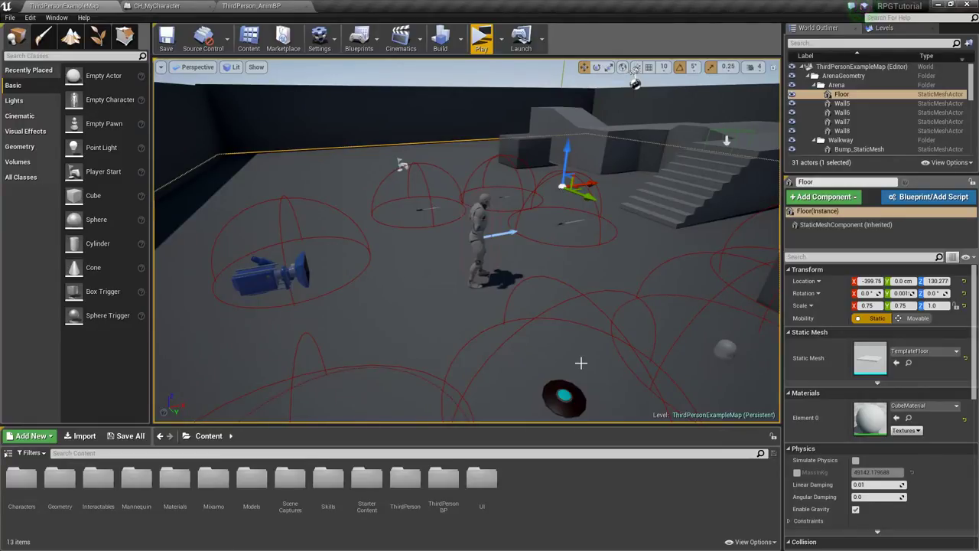
Step: Save the level, start a play session, and try the unarmed character's movement and actions
left_click(166, 38)
left_click(482, 40)
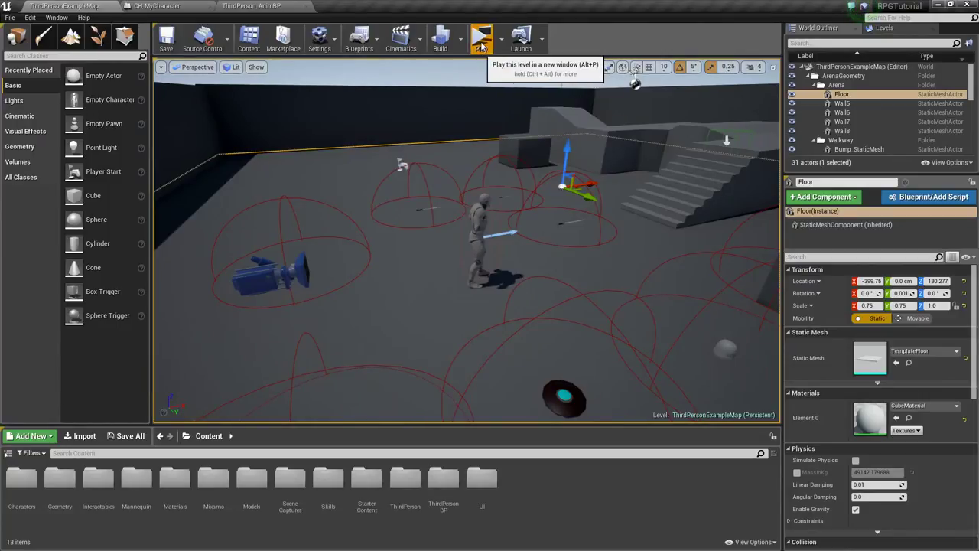
key("w")
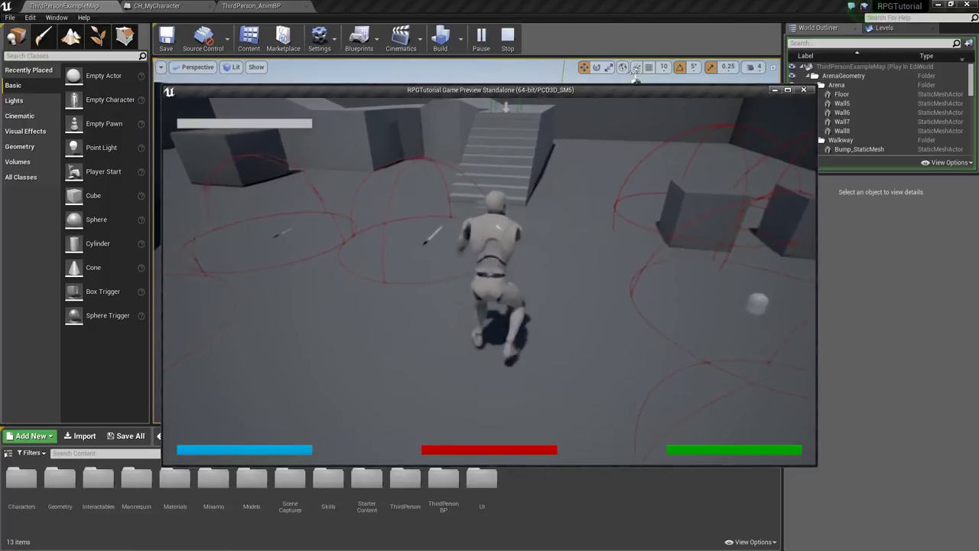
left_click(490, 275)
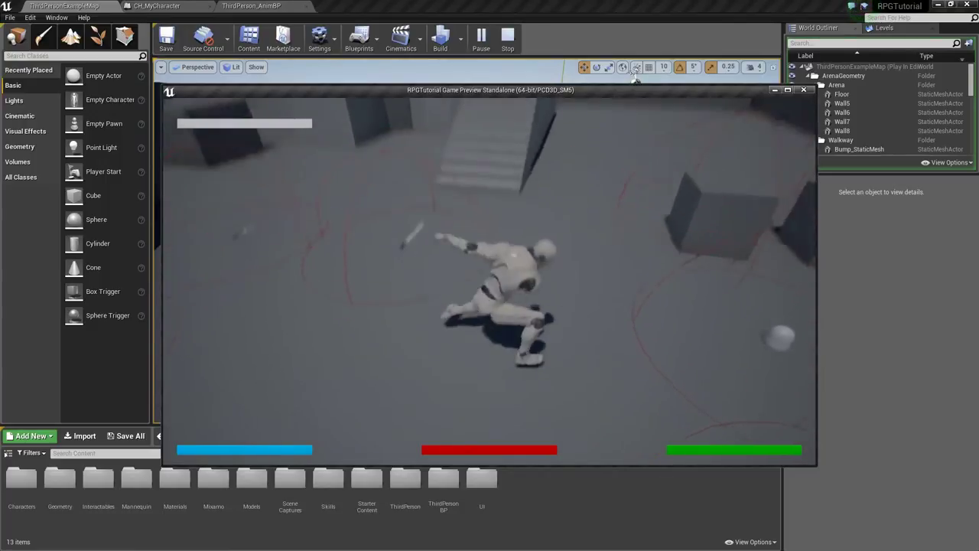
key("s")
key("w")
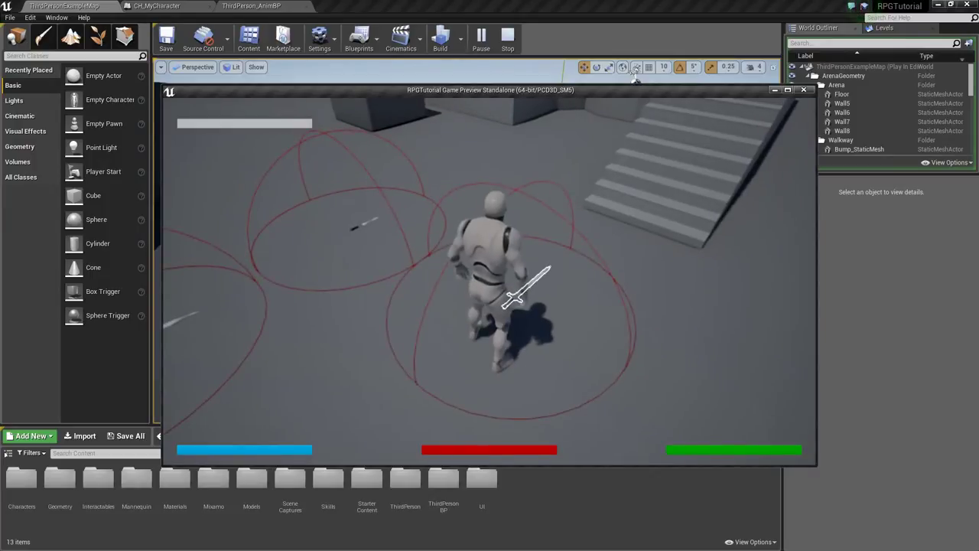
Step: Pick up the sword in the running game and equip it from the inventory
key("e")
key("i")
key("c")
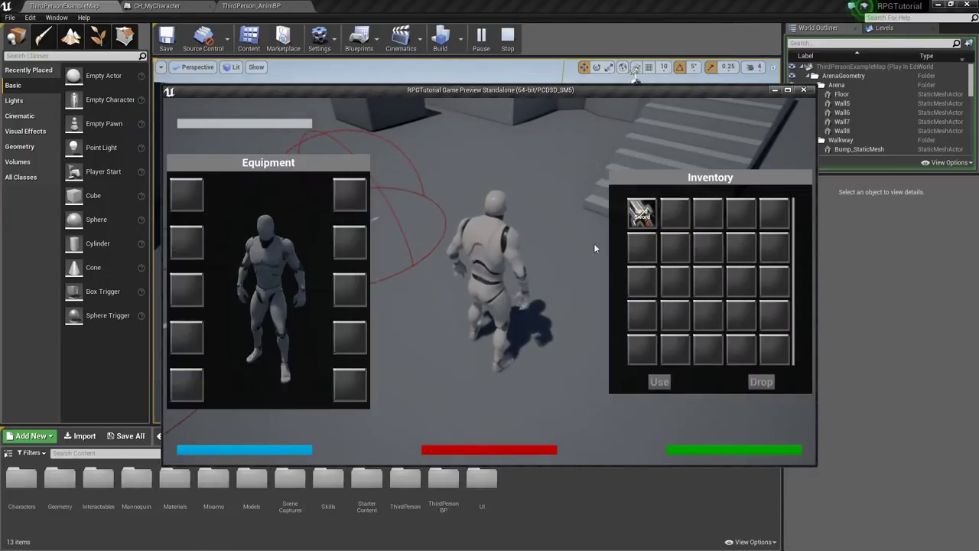
left_click(641, 214)
left_click(659, 381)
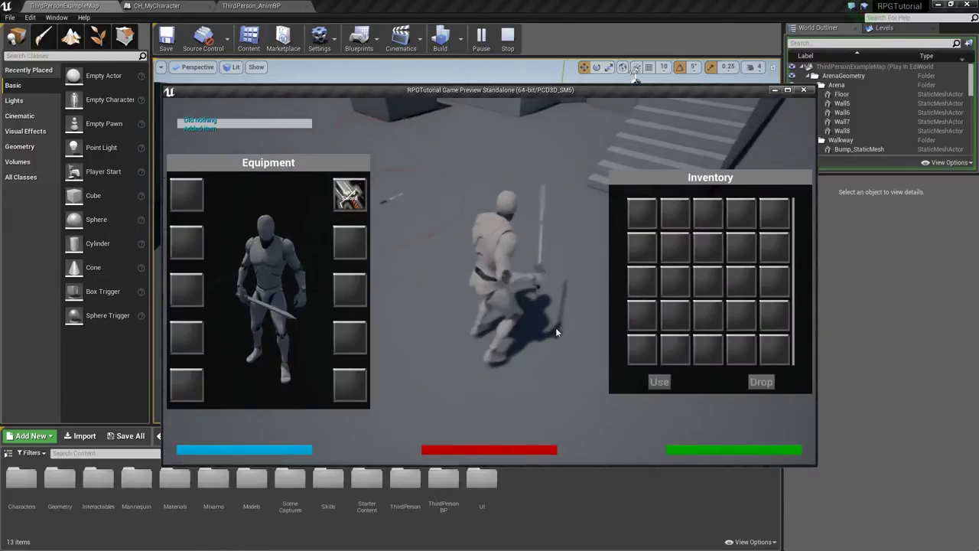
key("c")
key("i")
Step: Test running, sprinting and attacking with the equipped sword, and end the play session
key("w")
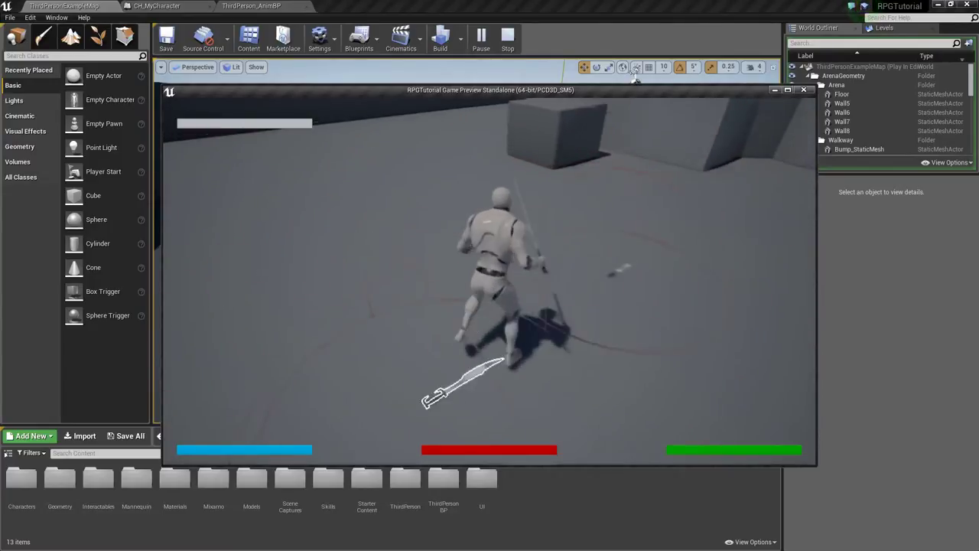
key("w")
key("shift")
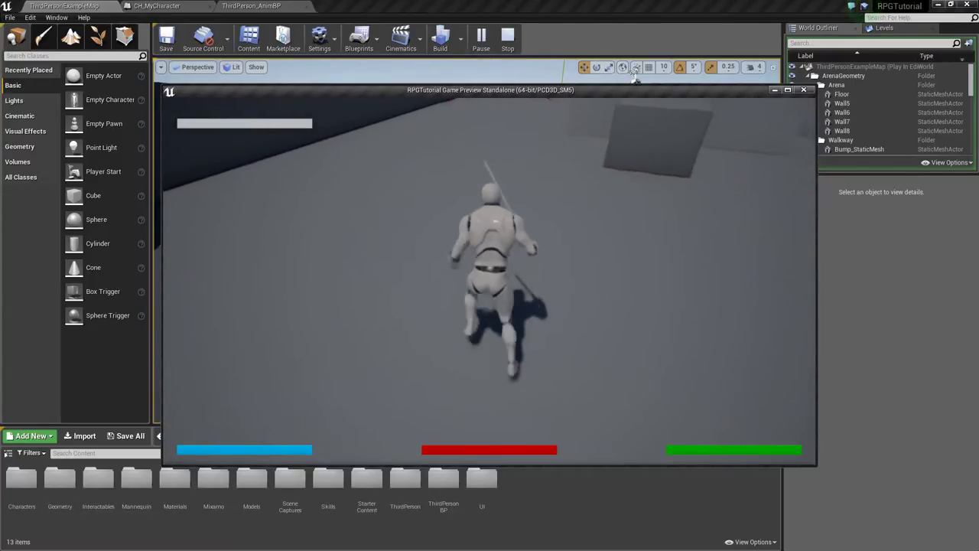
key("d")
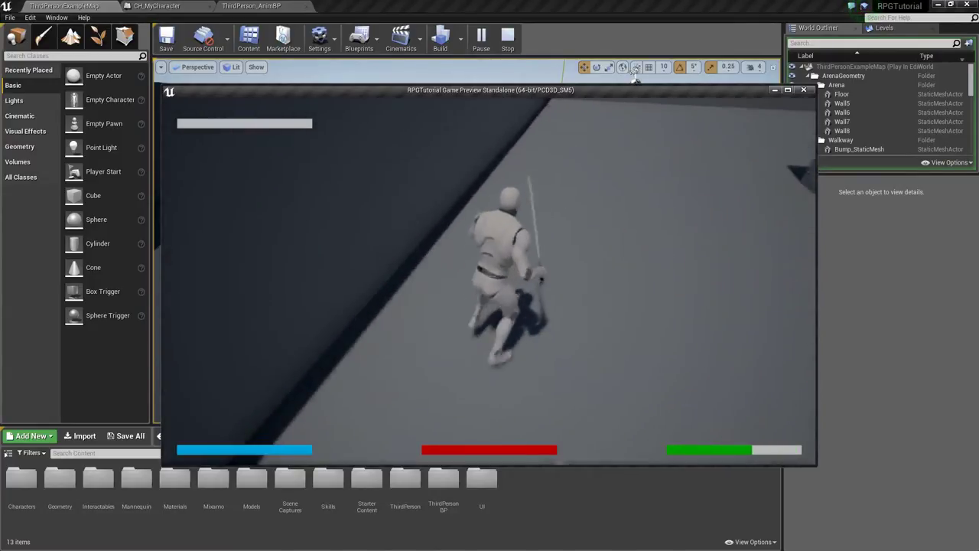
key("w")
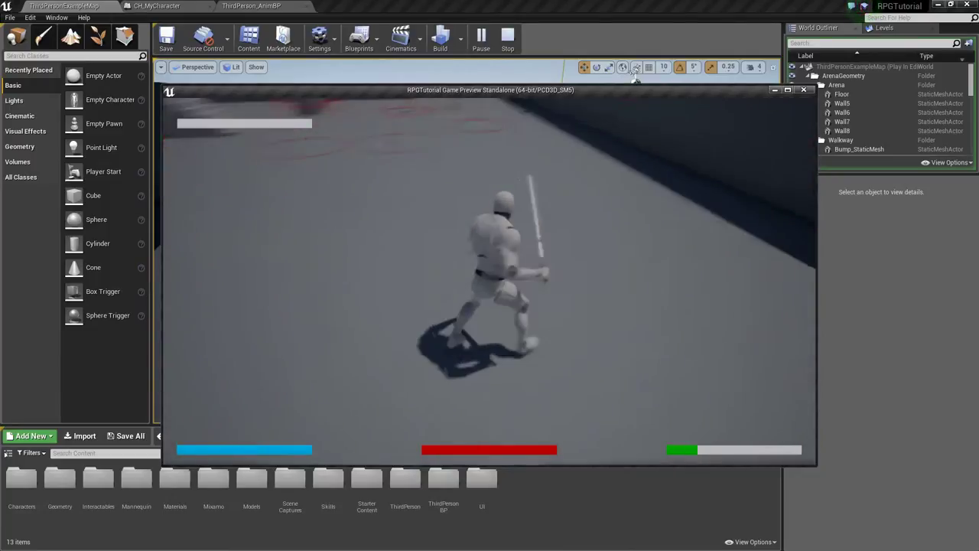
left_click(489, 275)
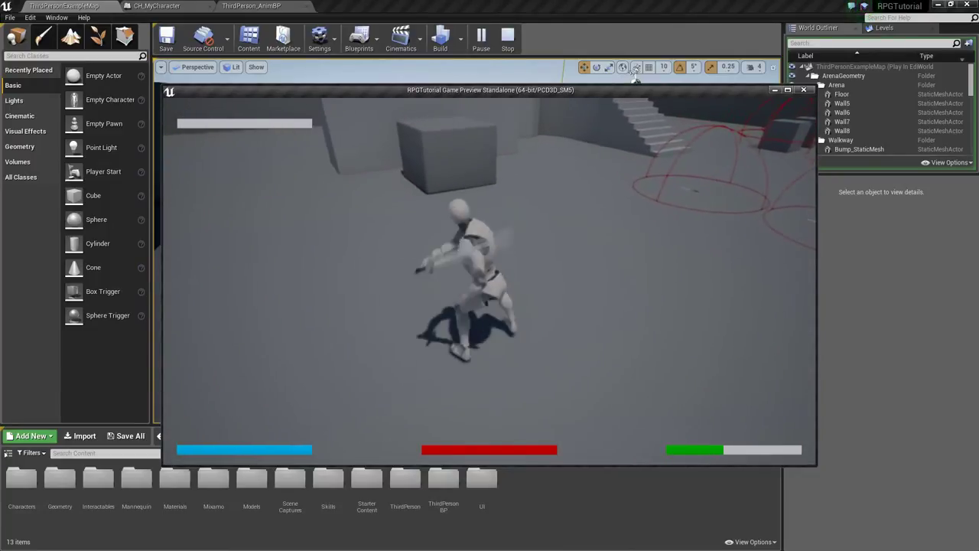
left_click(634, 77)
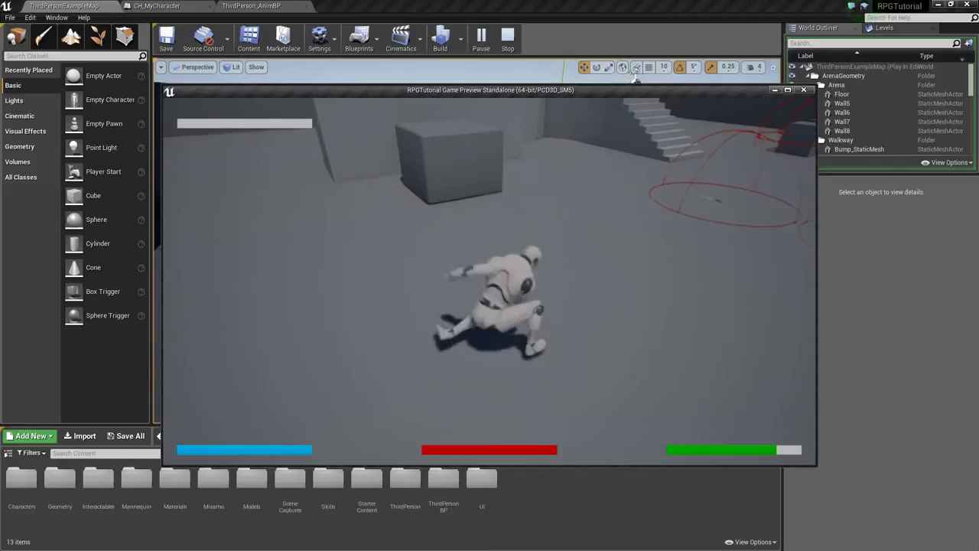
left_click(489, 275)
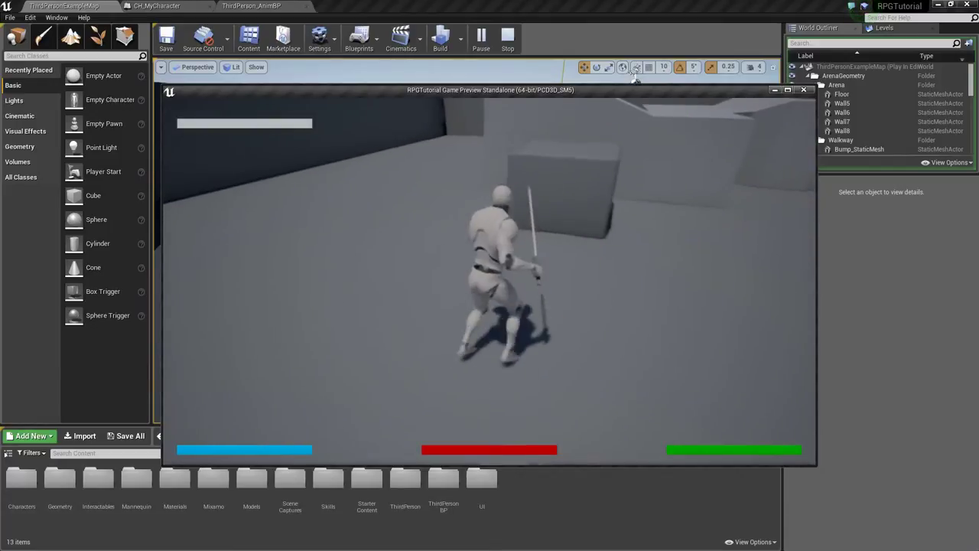
left_click(489, 275)
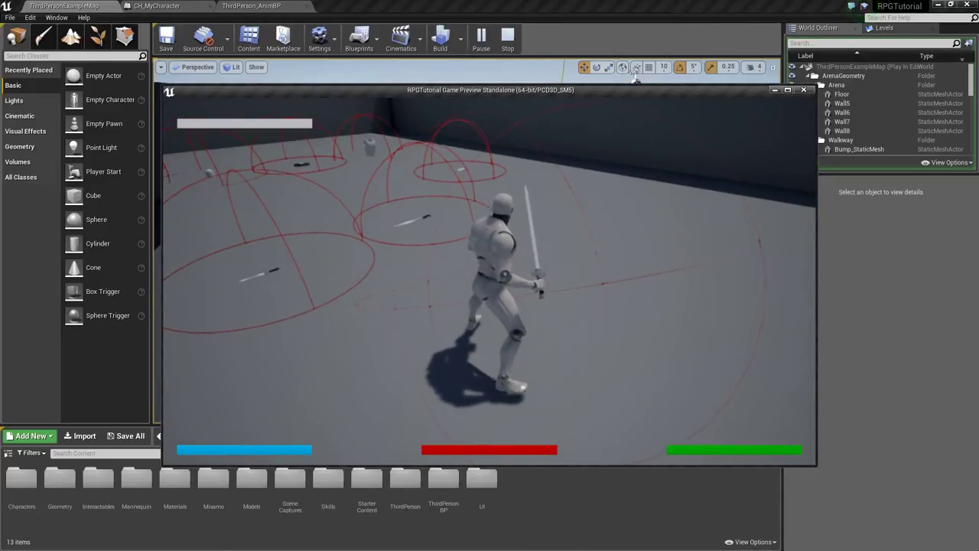
key("Escape")
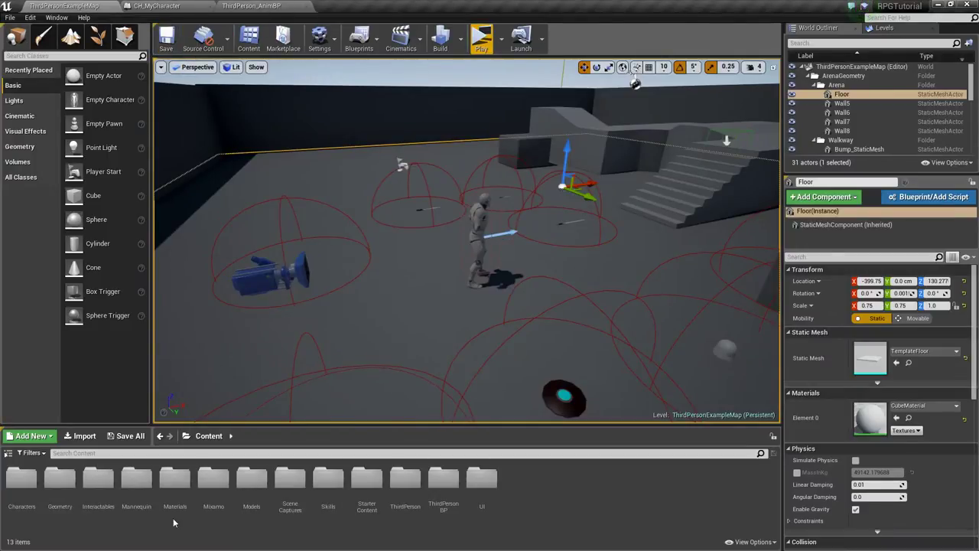
Step: Open the Mannequin/Animations/SwordAndShield content folder and enlarge the asset browser area
left_click(145, 497)
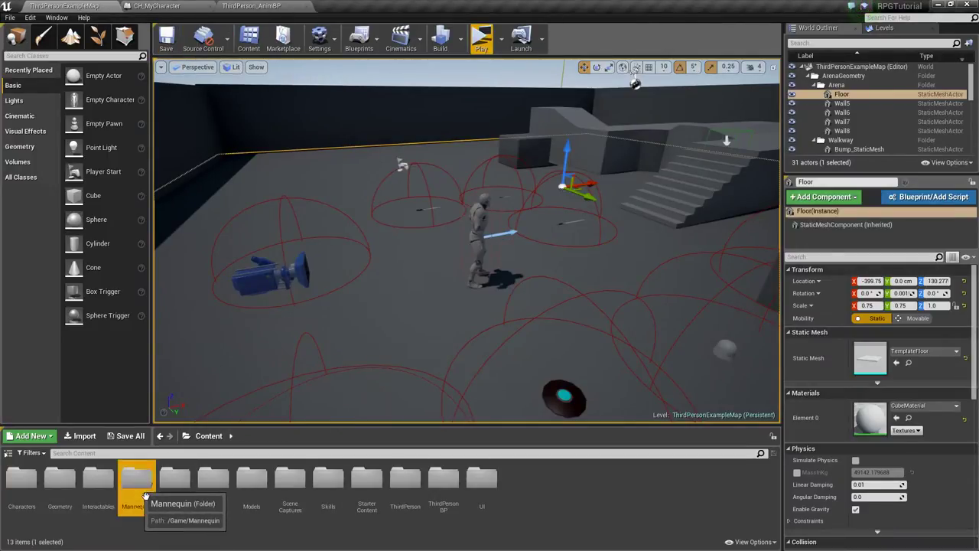
double_click(145, 498)
double_click(24, 478)
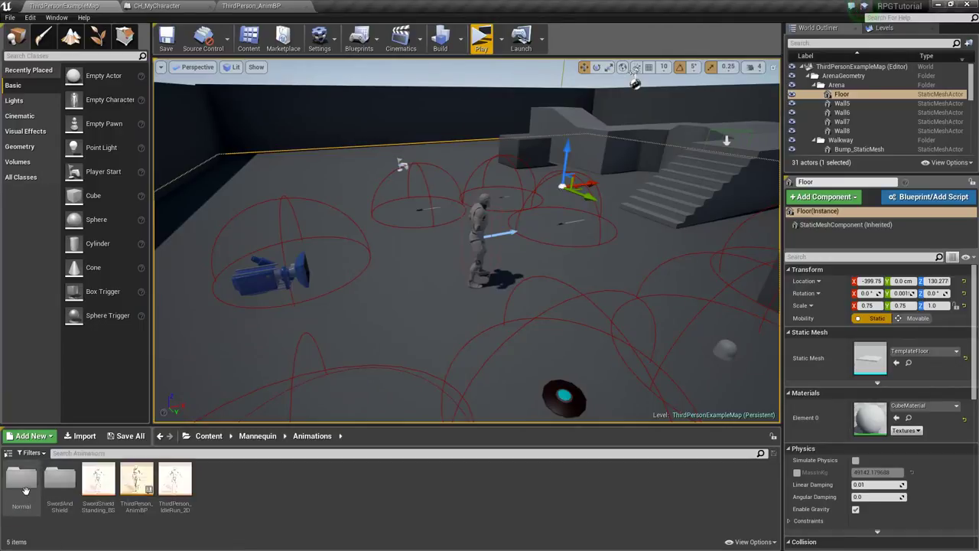
double_click(66, 488)
left_click_drag(292, 426, 291, 370)
Step: Create an AnimMontage from the draw_sword_1 animation and name it DrawSword_Montage
left_click(146, 432)
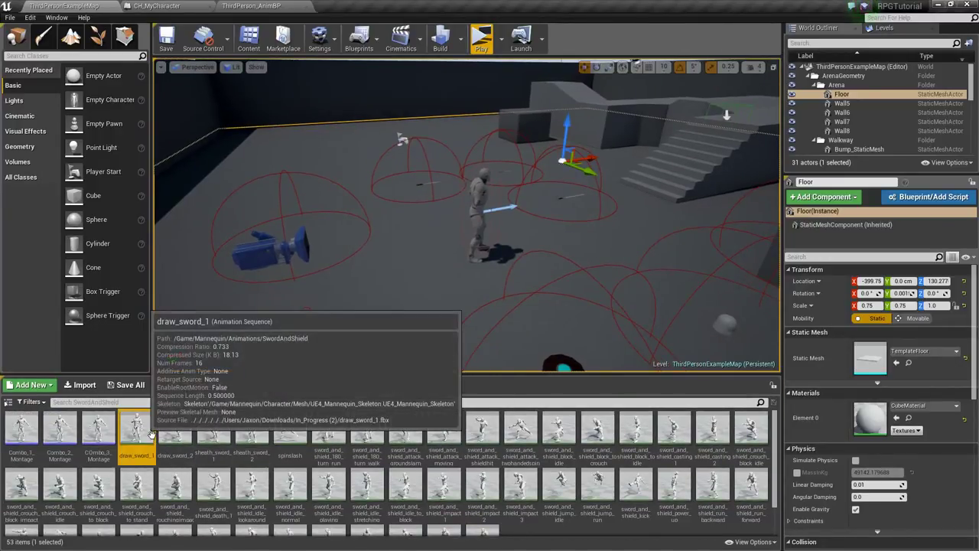
right_click(140, 438)
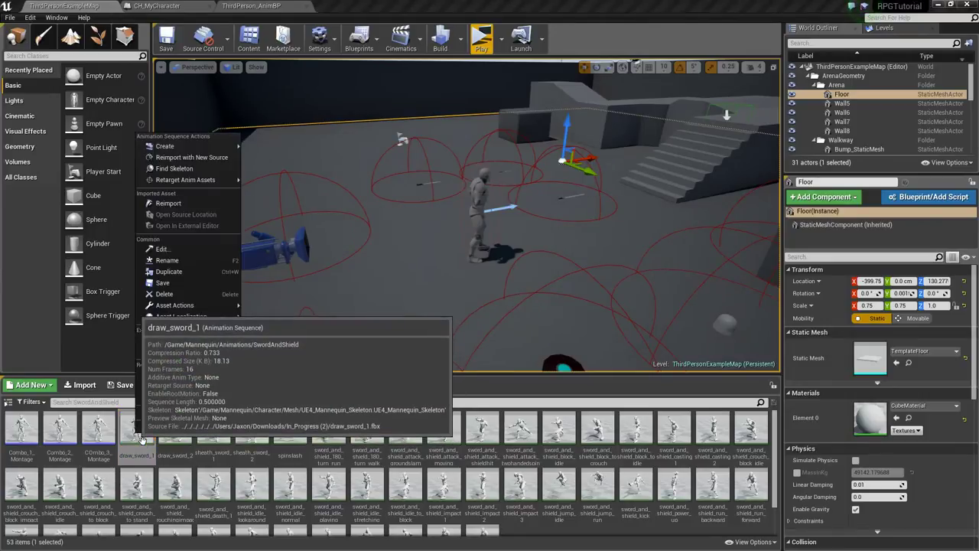
mouse_move(226, 146)
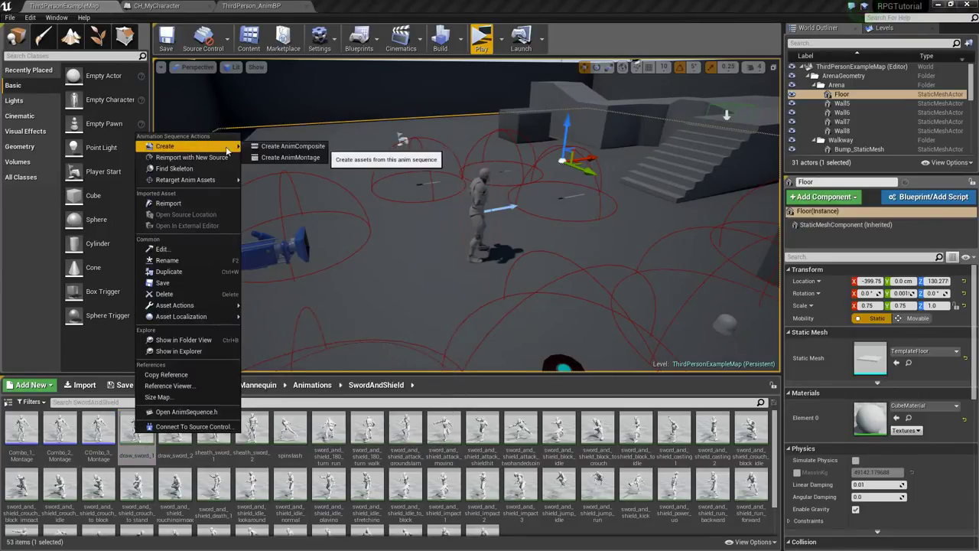
left_click(290, 157)
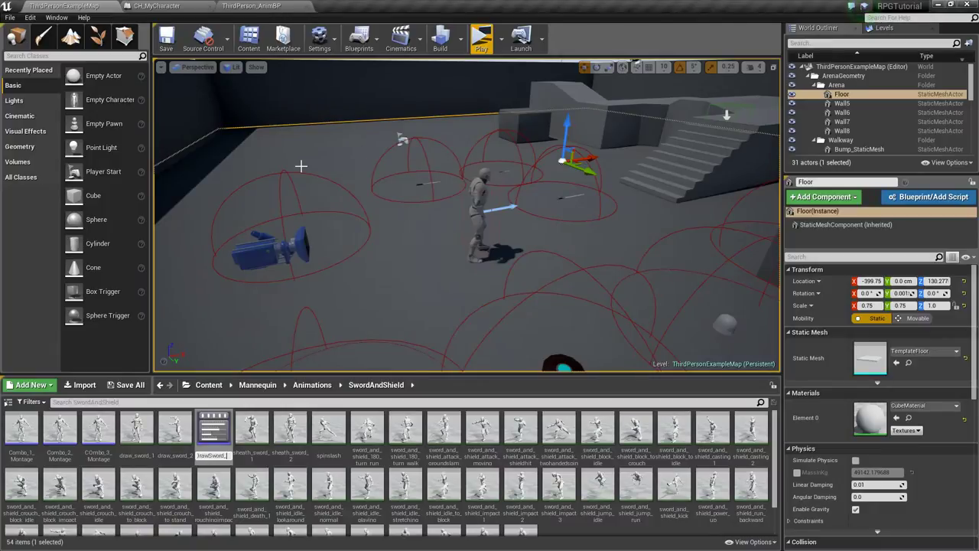
type("e")
key("Return")
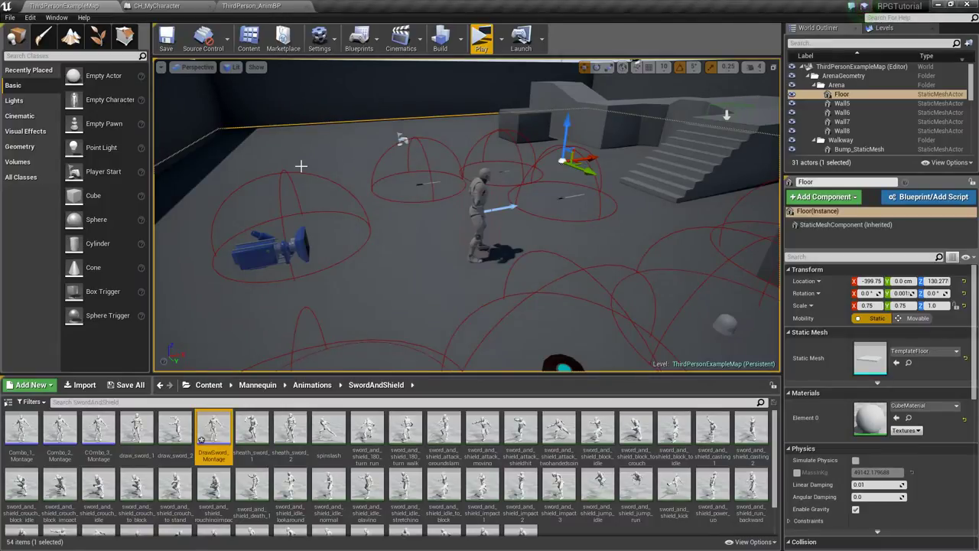
Step: Open DrawSword_Montage, append the draw_sword_2 animation after draw_sword_1, and save the montage
double_click(229, 443)
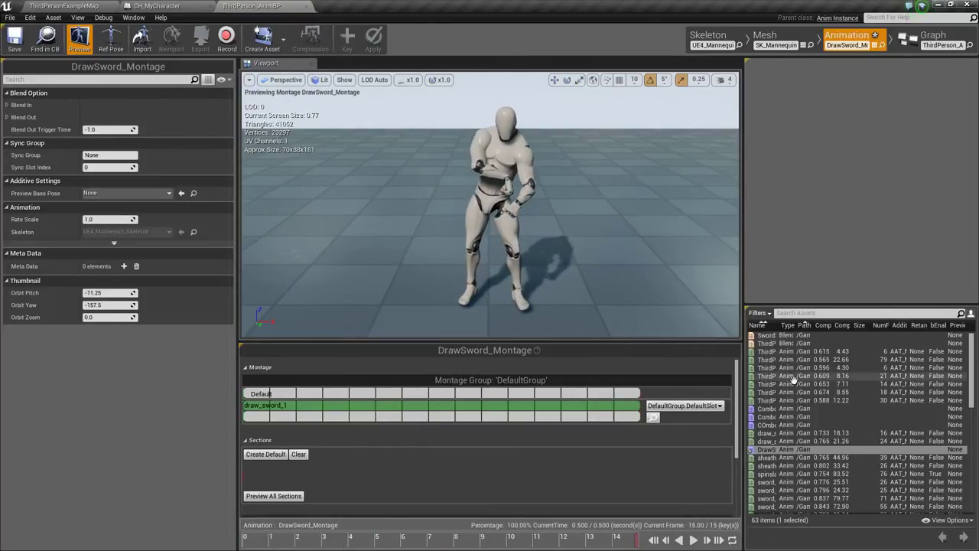
left_click_drag(777, 325, 846, 325)
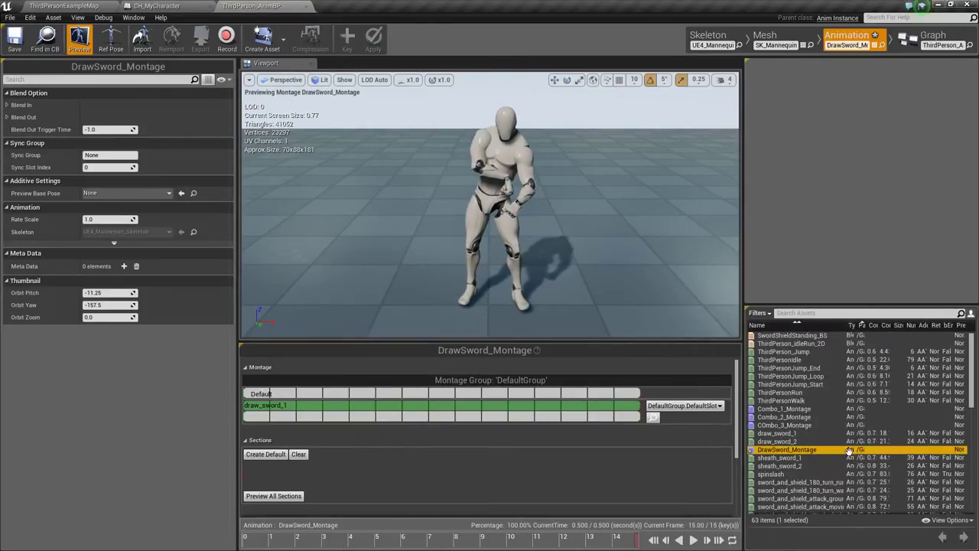
left_click(806, 444)
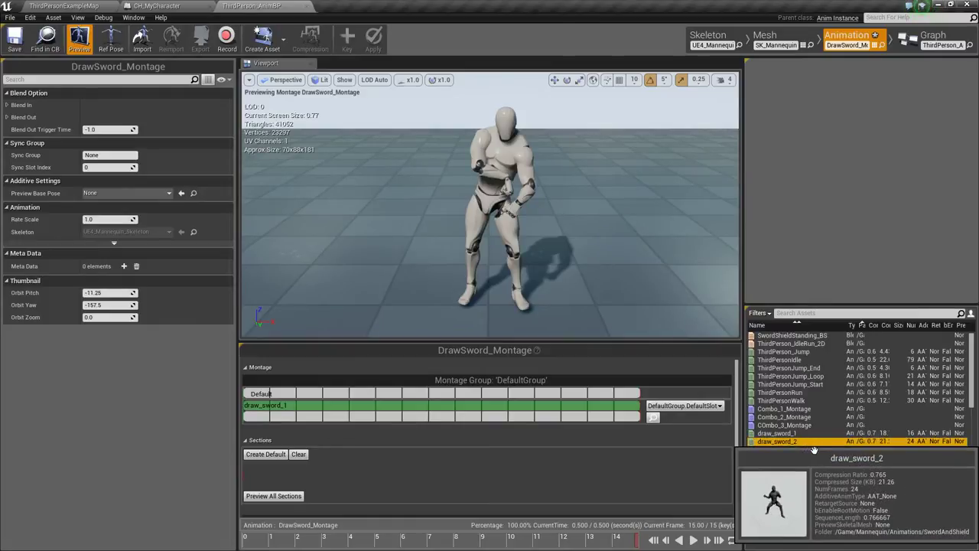
left_click_drag(826, 448, 448, 414)
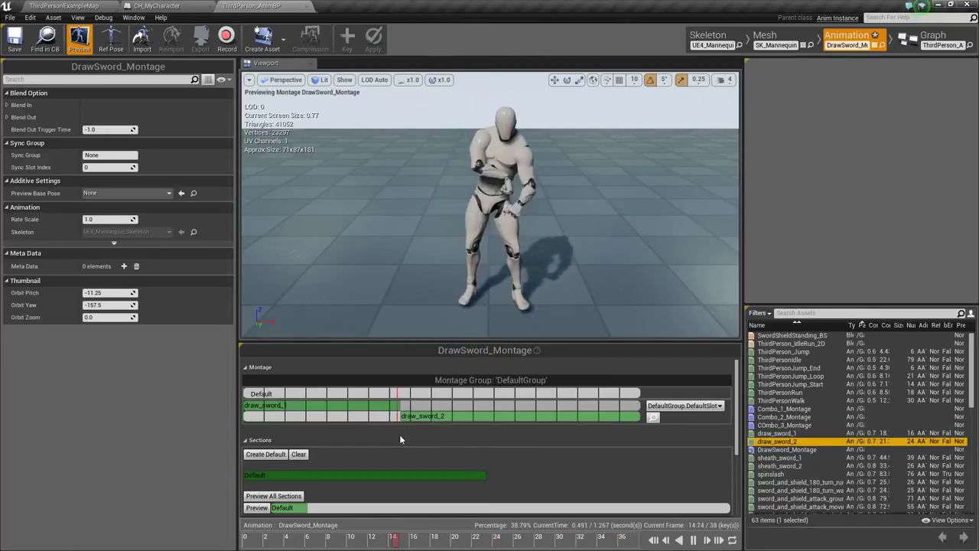
left_click(15, 38)
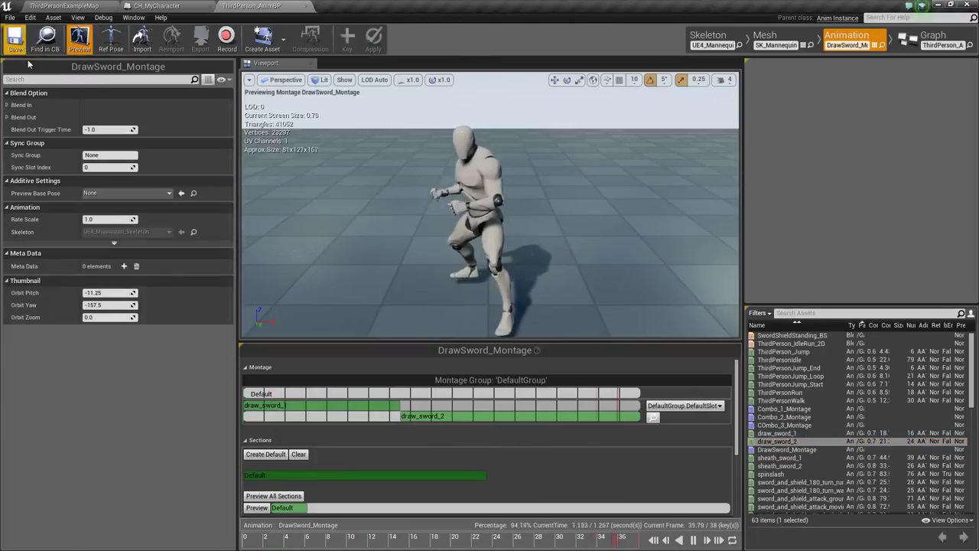
Step: Add a new notify named DrawWeapon at about frame 15, where draw_sword_1 ends and draw_sword_2 begins
left_click(367, 538)
mouse_move(367, 540)
left_mouse_down()
mouse_move(254, 537)
mouse_move(402, 527)
left_mouse_up()
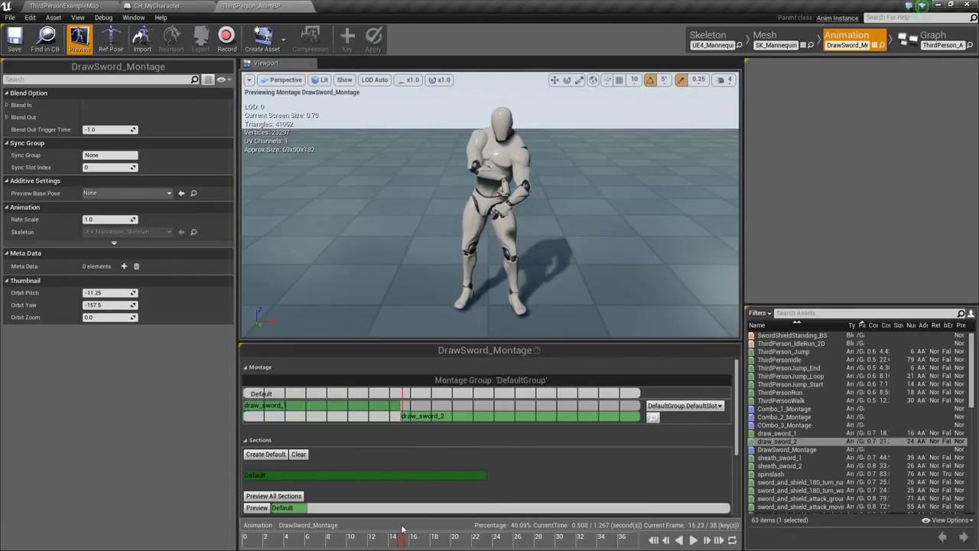
scroll(409, 498, "down", 3)
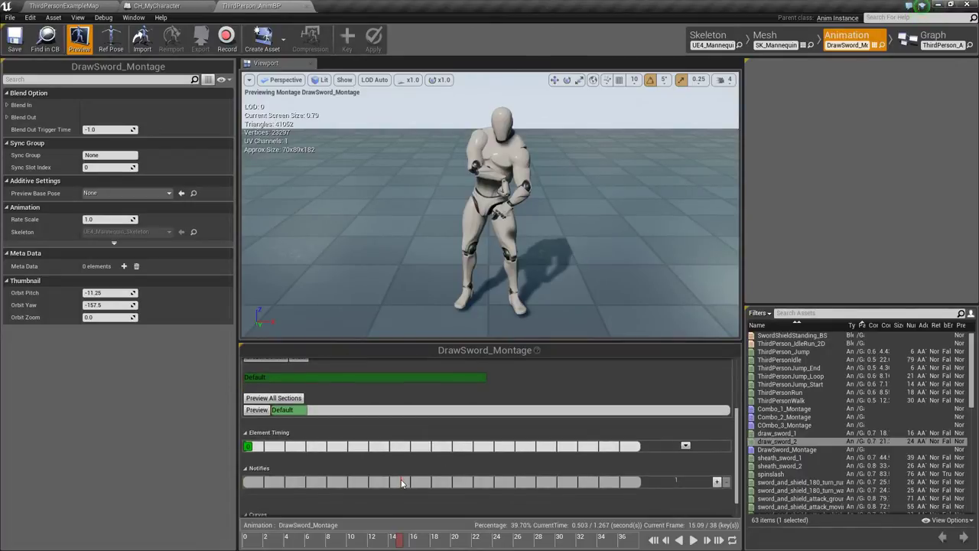
right_click(402, 483)
mouse_move(451, 493)
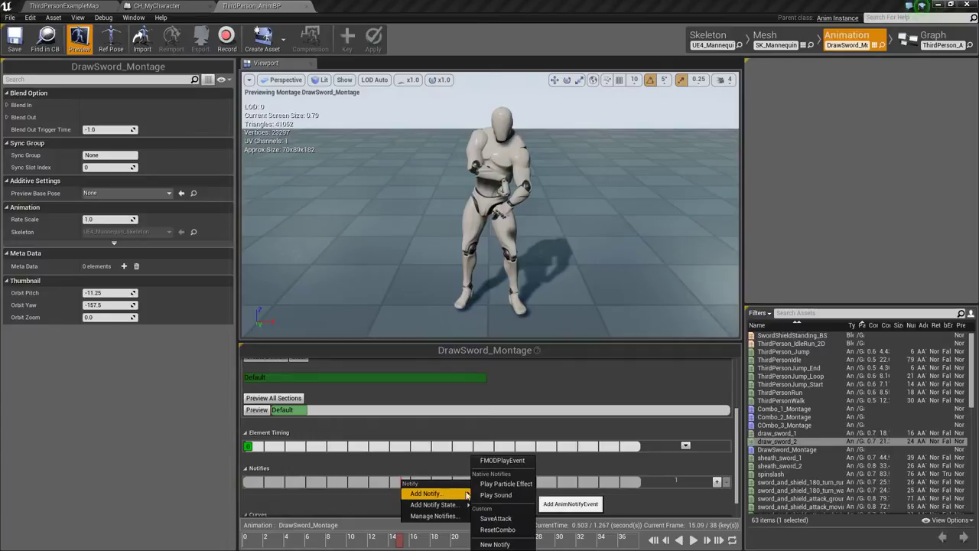
left_click(500, 543)
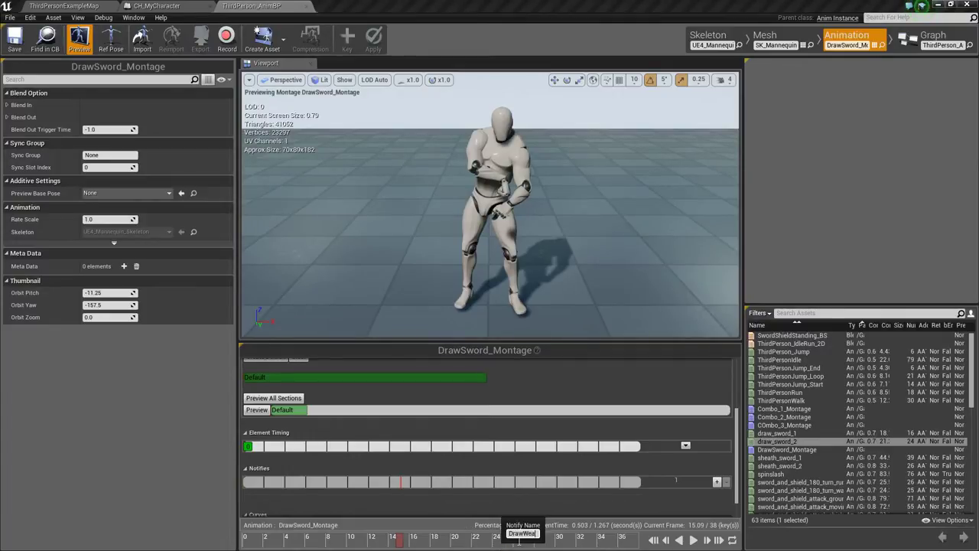
type("DrawWeapon")
key("Return")
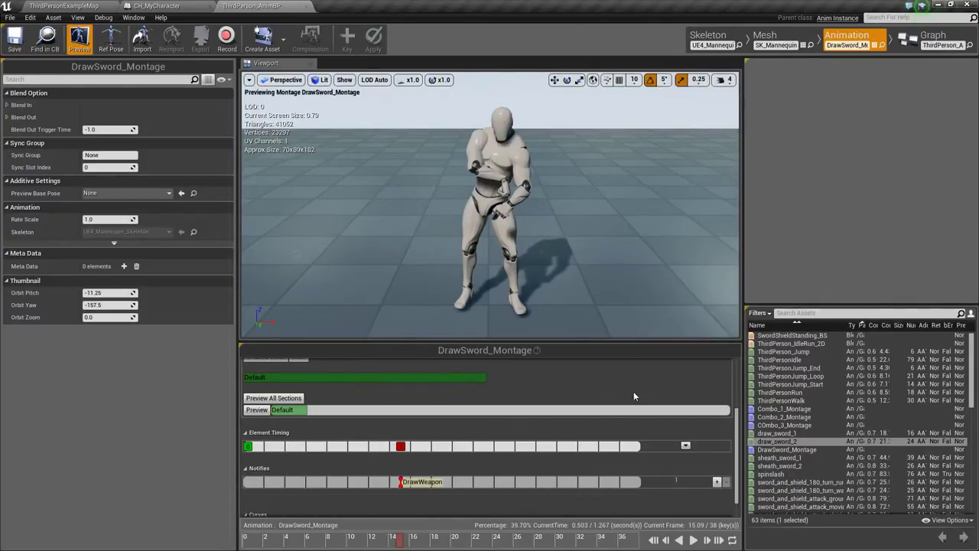
Step: Check which slots are available for DrawSword_Montage, and return to the ThirdPersonExampleMap level
scroll(633, 391, "up", 3)
left_click(684, 406)
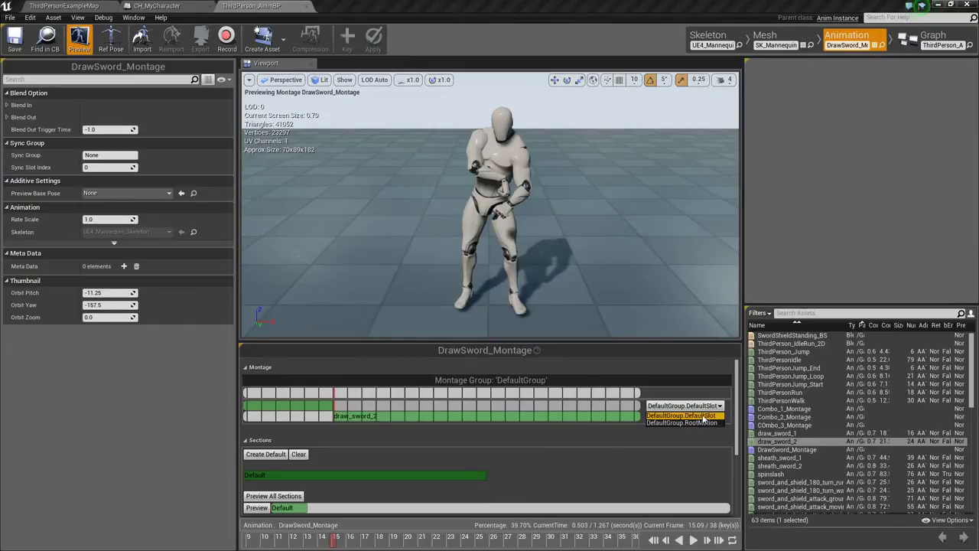
left_click(666, 437)
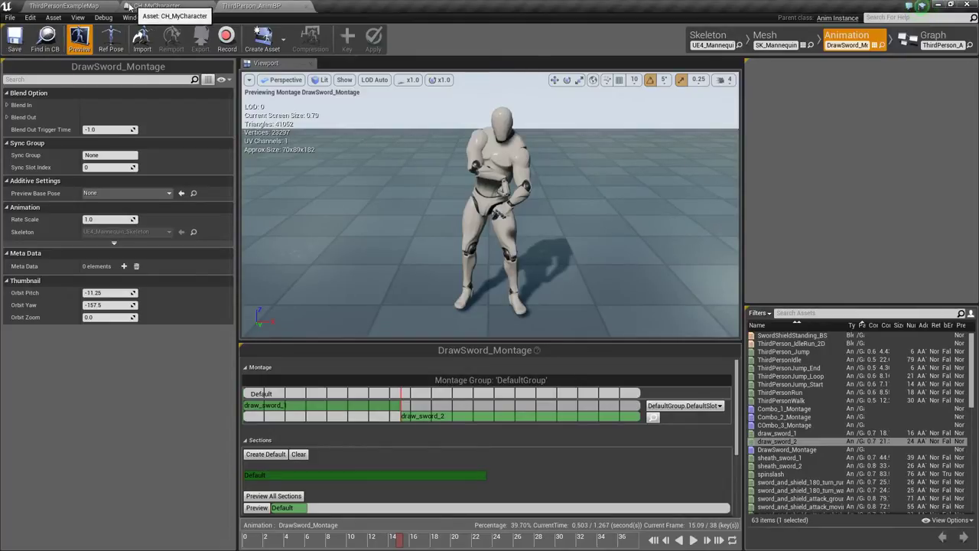
left_click(81, 7)
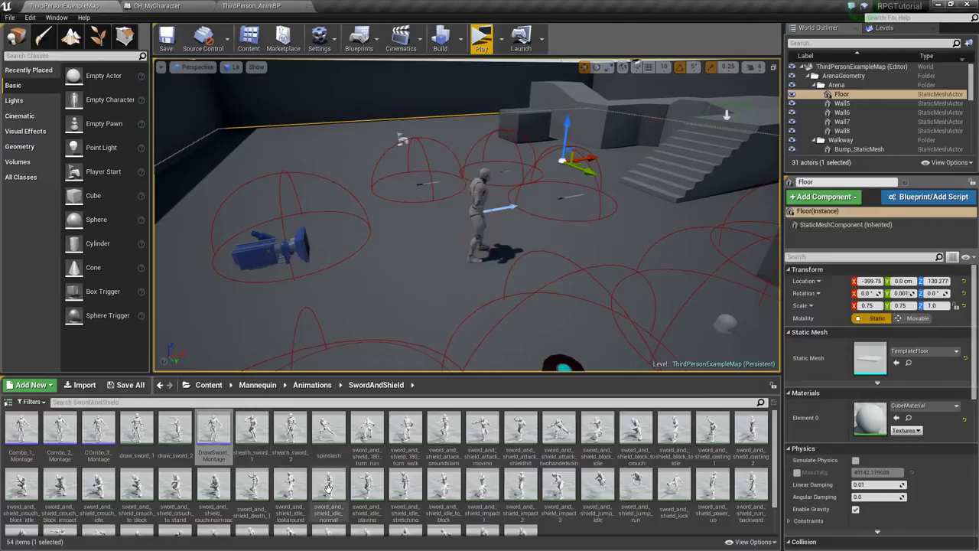
Step: Create an AnimMontage named SheathSword_Montage from the sheath_sword_1 animation, and append sheath_sword_2 after sheath_sword_1 in it
right_click(260, 442)
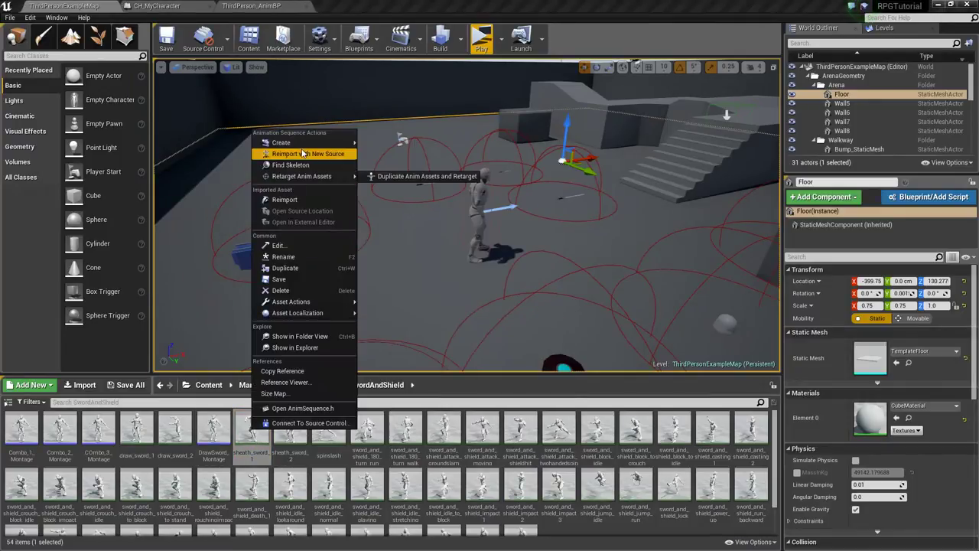
mouse_move(321, 142)
left_click(392, 153)
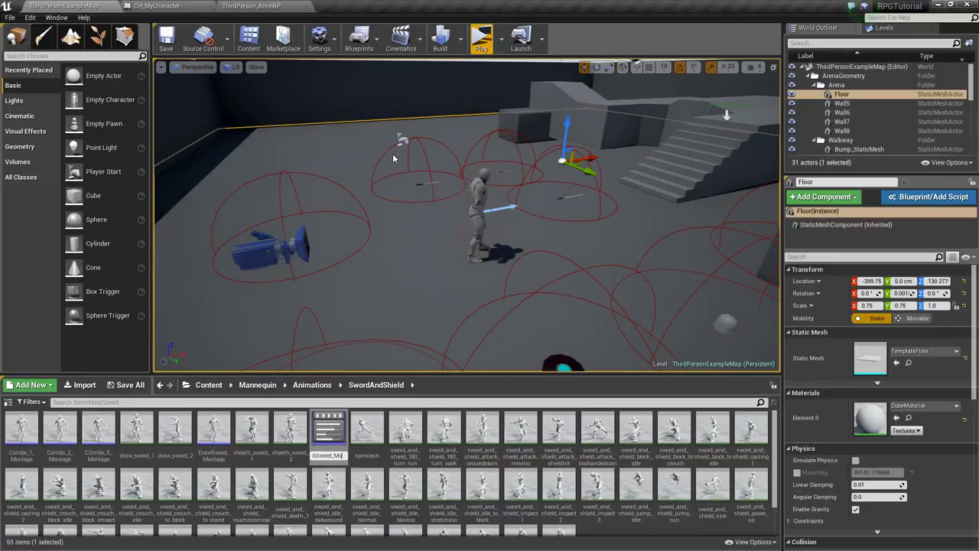
type("SheathSword_Montage")
key("Return")
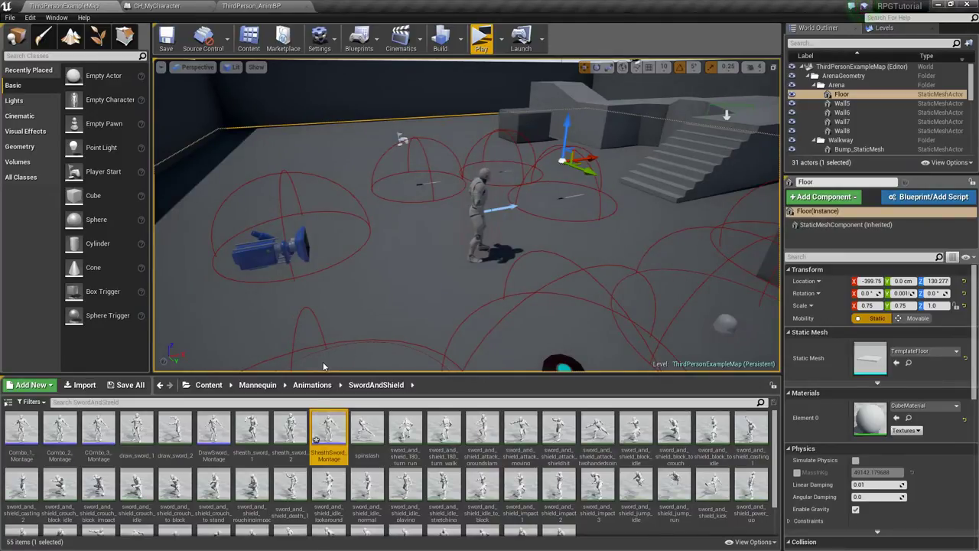
double_click(328, 432)
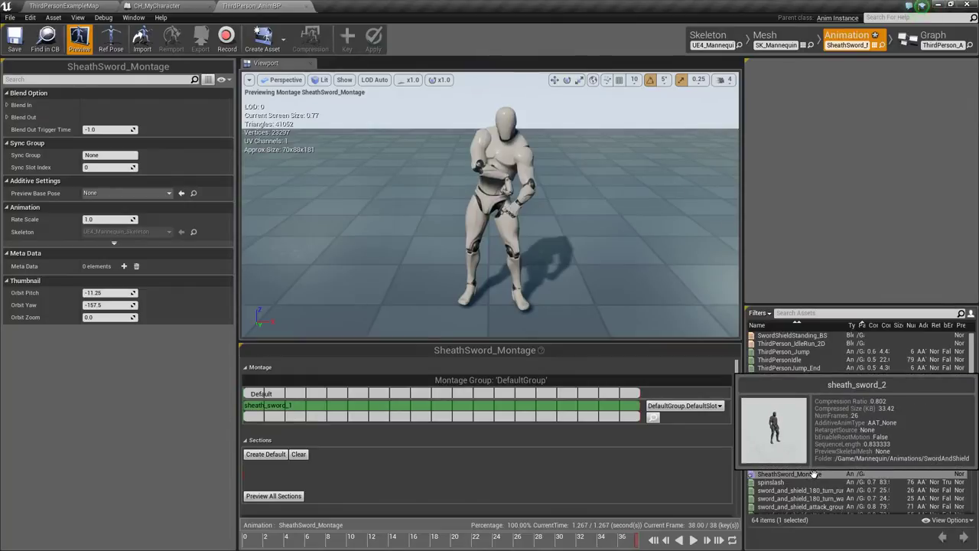
left_click_drag(812, 466, 507, 415)
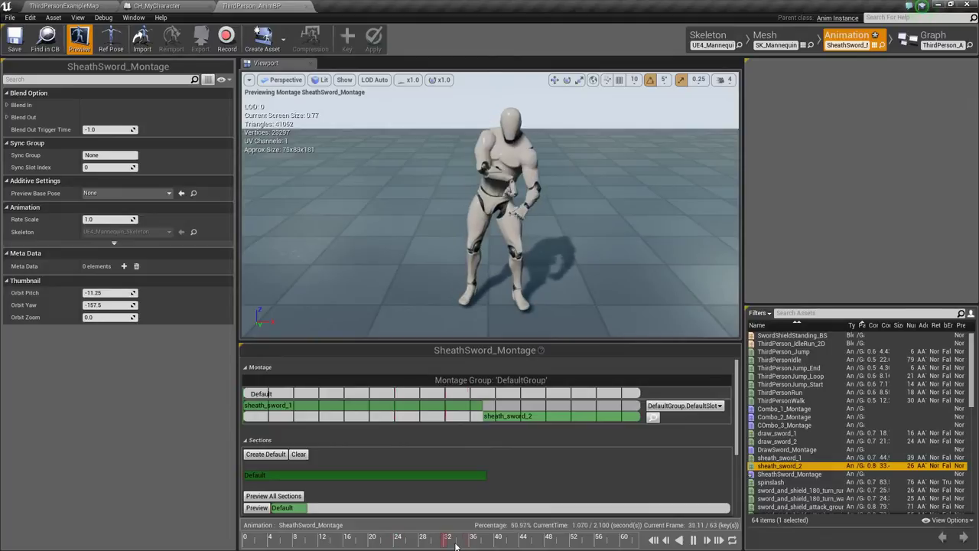
Step: Add a new notify named SheathWeapon at about frame 38, where sheath_sword_1 ends and sheath_sword_2 begins
left_click(491, 538)
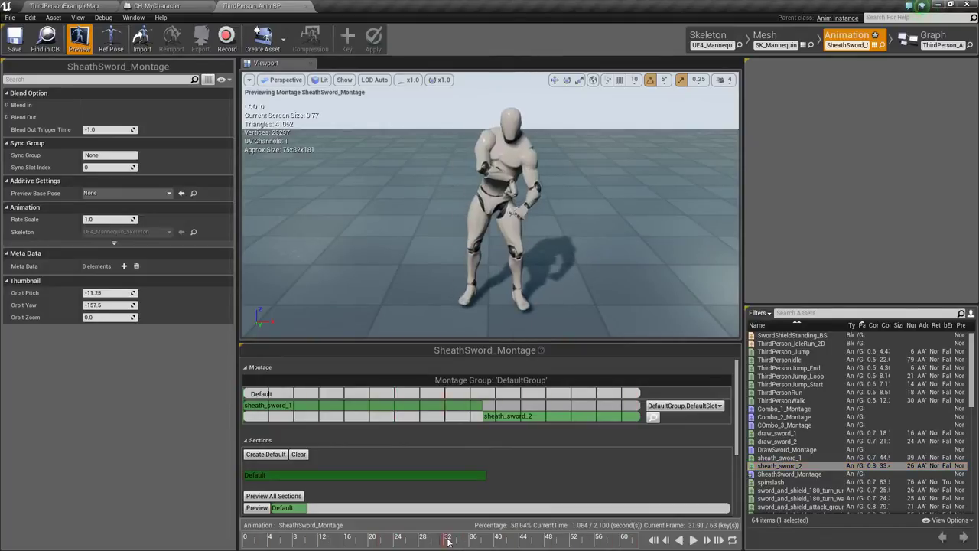
mouse_move(491, 539)
left_mouse_down()
mouse_move(457, 538)
mouse_move(474, 538)
left_mouse_up()
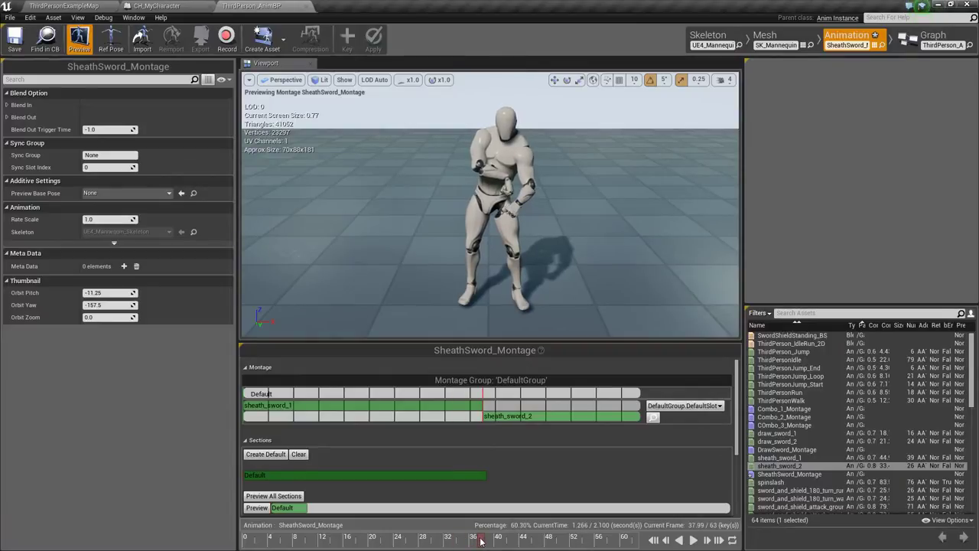
right_click(481, 541)
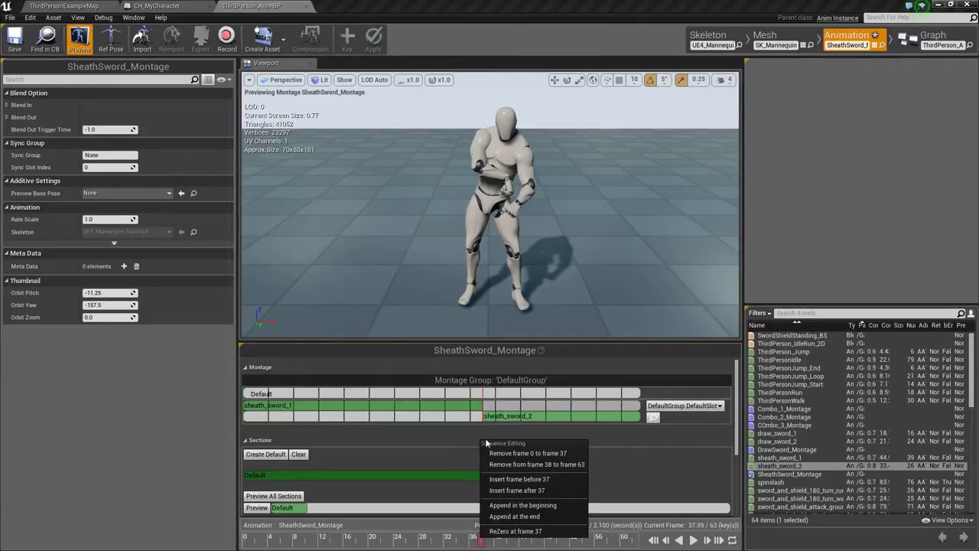
scroll(473, 436, "down", 4)
left_click(466, 479)
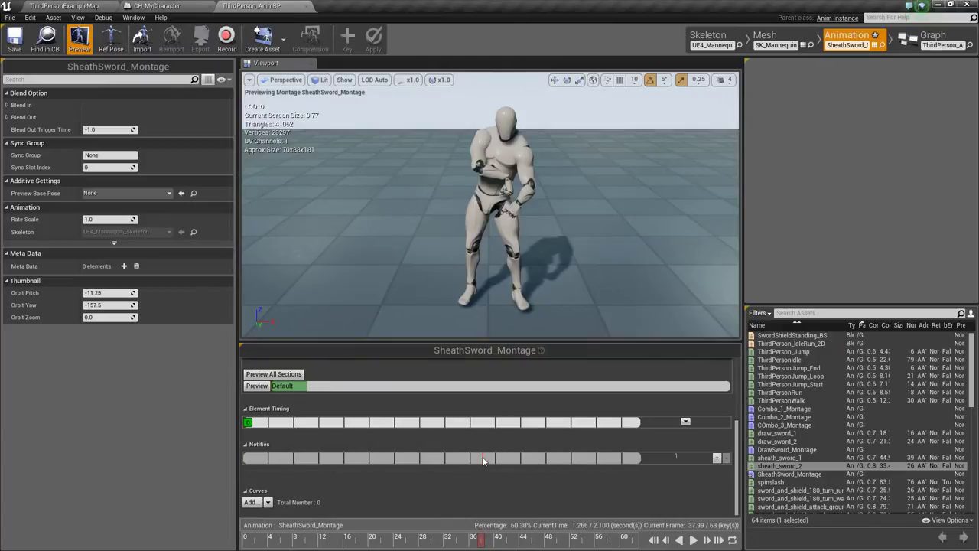
right_click(482, 460)
mouse_move(509, 470)
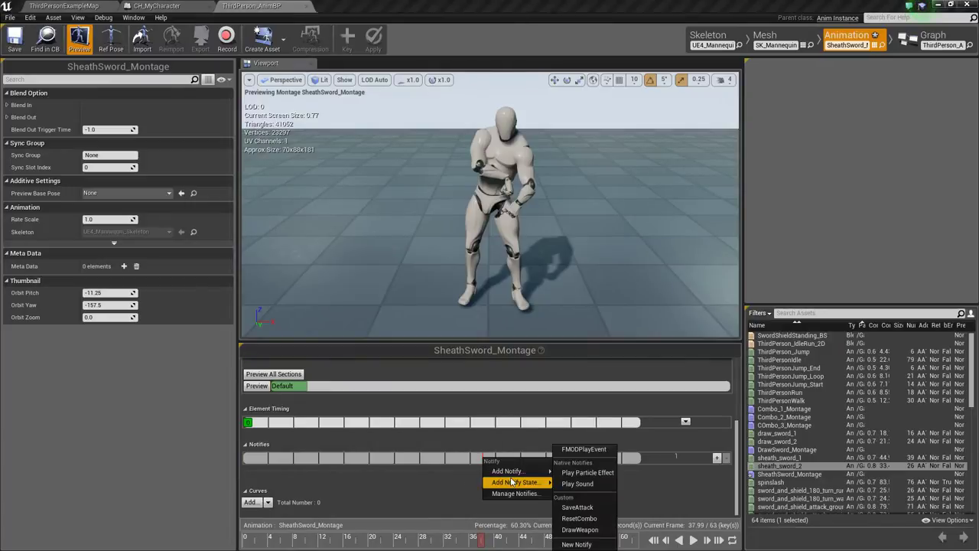
left_click(575, 544)
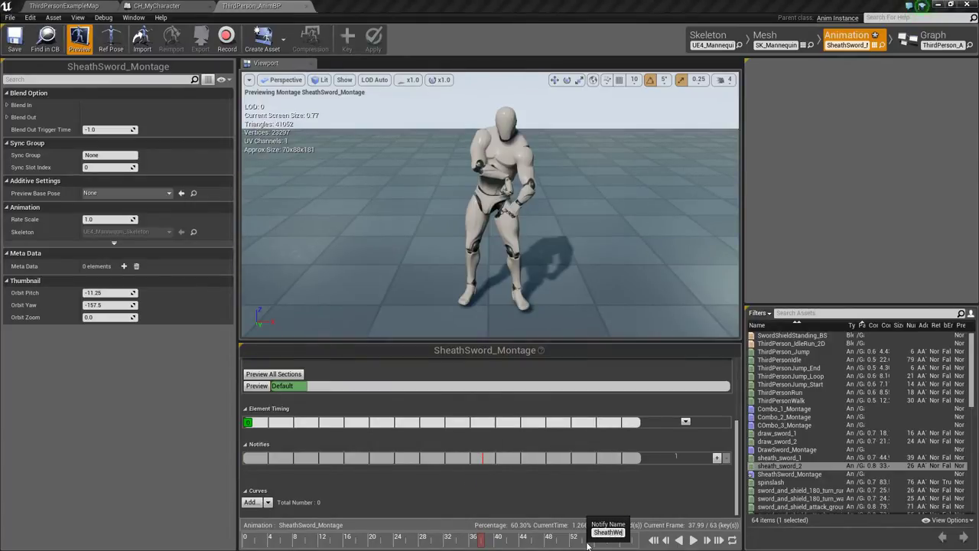
type("n")
key("Return")
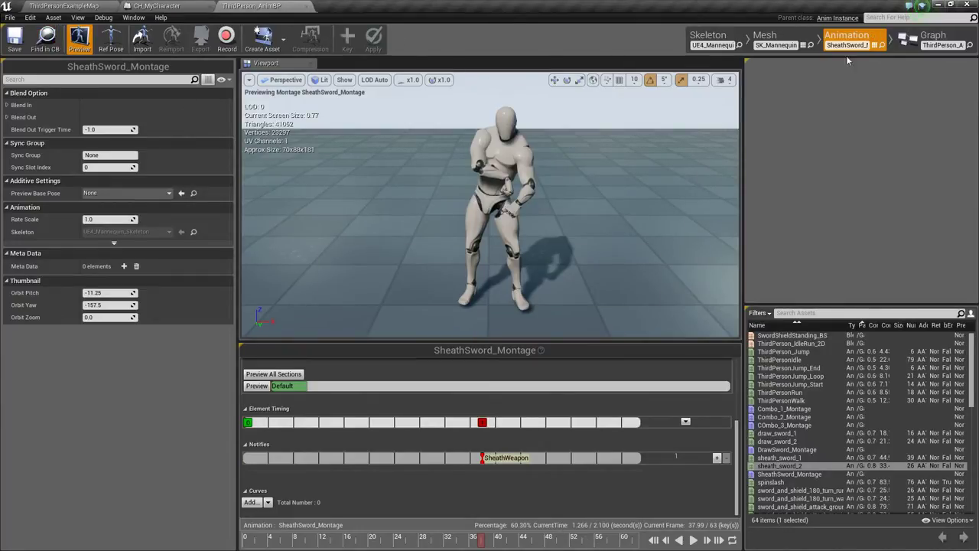
Step: Add the AnimNotify_DrawWeapon and AnimNotify_SheathWeapon events below the ResetCombo nodes in the ThirdPerson_AnimBP event graph
left_click(933, 39)
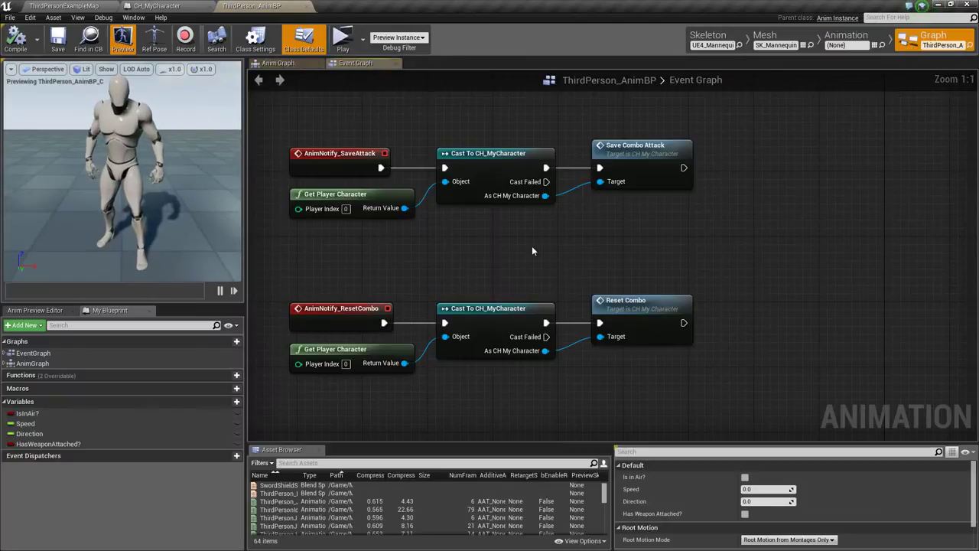
right_click_drag(531, 245, 567, 193)
right_click_drag(618, 329, 583, 260)
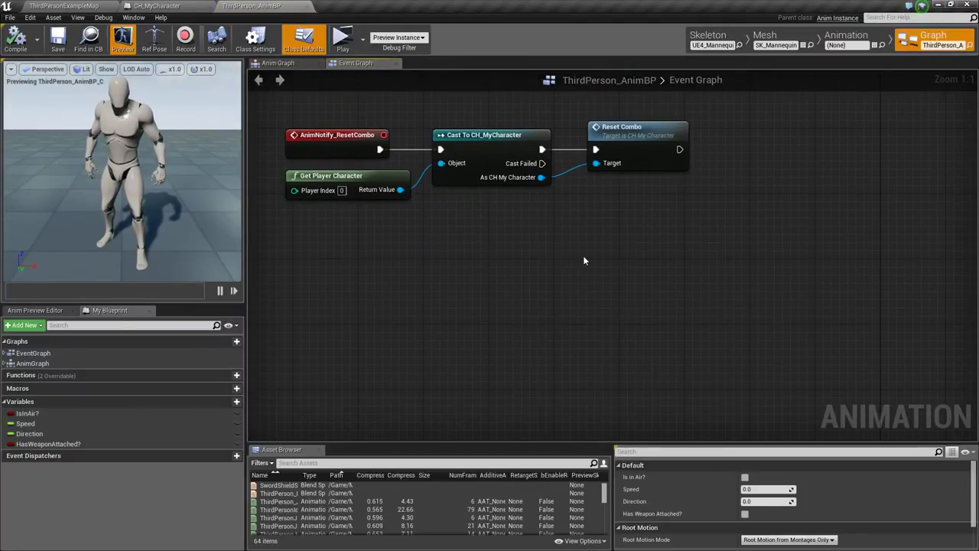
right_click(293, 304)
type("draw")
key("Return")
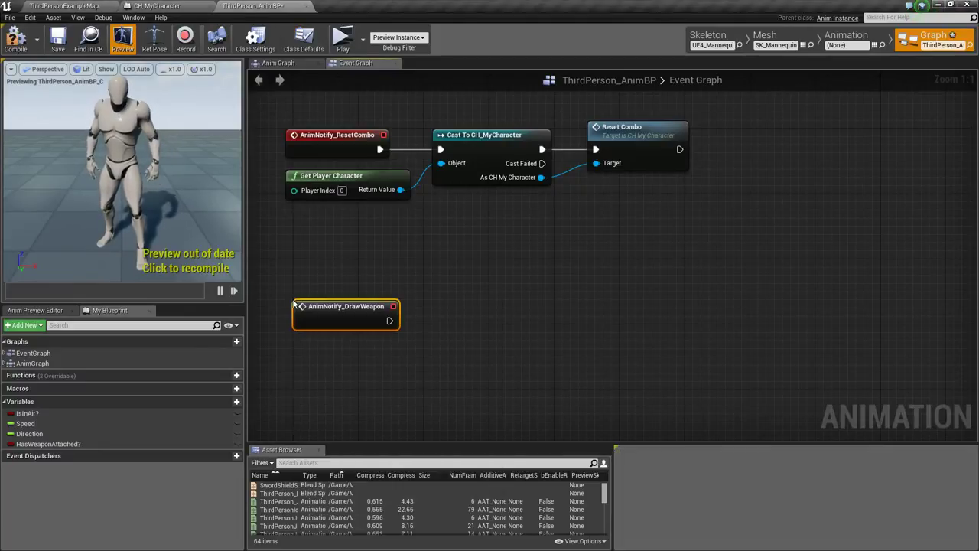
right_click_drag(288, 408, 293, 349)
right_click(293, 349)
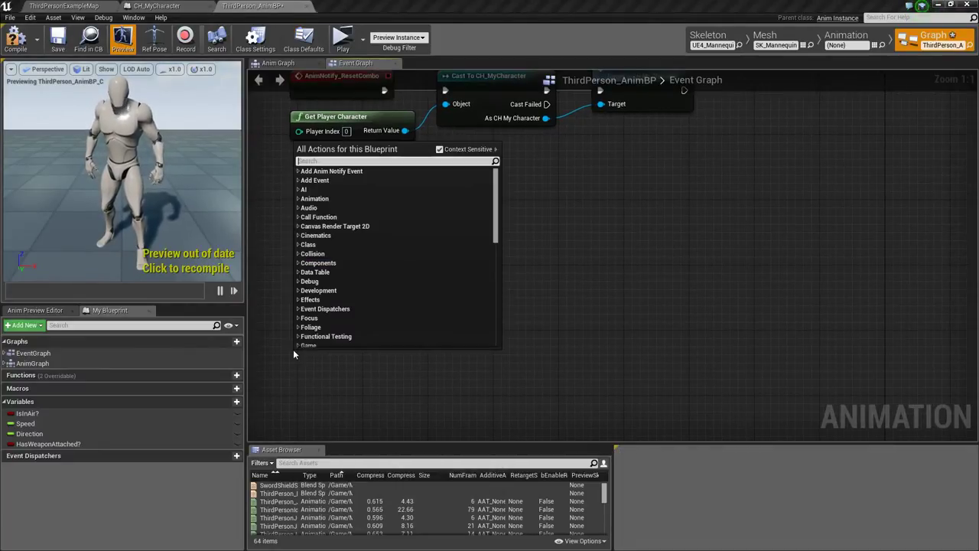
type("sheath")
key("Return")
right_click_drag(386, 309, 387, 330)
left_click_drag(343, 281, 335, 273)
Step: Duplicate the Get Player Character and Cast To CH_MyCharacter nodes and connect the AnimNotify_DrawWeapon event to the copied cast
right_click_drag(380, 207, 377, 229)
left_click_drag(375, 229, 490, 164)
key("ctrl+c")
right_click_drag(488, 282, 488, 231)
key("ctrl+v")
left_click_drag(549, 252, 485, 245)
left_click_drag(385, 245, 444, 245)
Step: Paste another player-character cast set for AnimNotify_SheathWeapon, connect the event to it, and compile and save the animation blueprint
right_click_drag(482, 335, 483, 281)
key("ctrl+v")
left_click_drag(547, 303, 492, 299)
left_click_drag(398, 305, 496, 314)
left_click(532, 254)
right_click_drag(532, 254, 521, 288)
left_click(17, 40)
left_click(59, 40)
right_click_drag(575, 194, 485, 233)
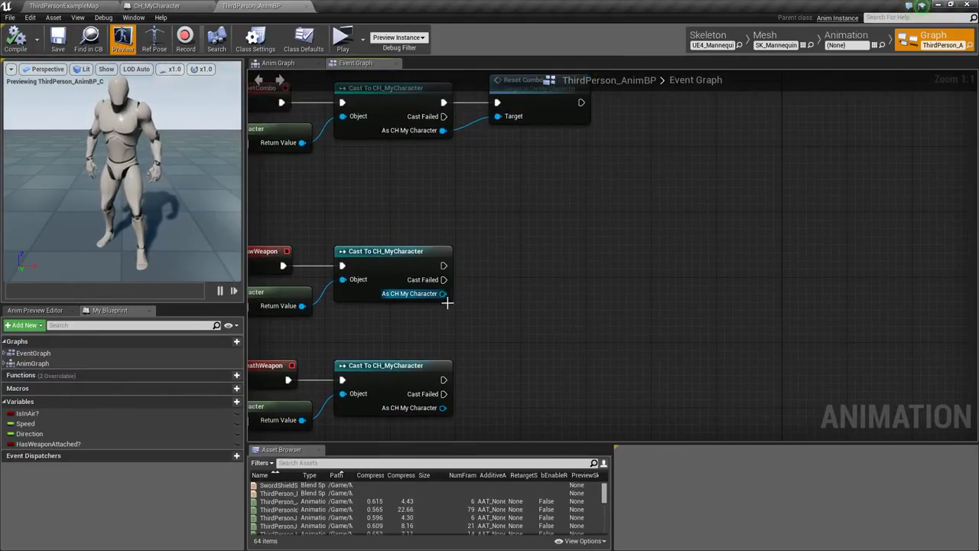
right_click_drag(553, 270, 570, 223)
right_click_drag(472, 270, 539, 249)
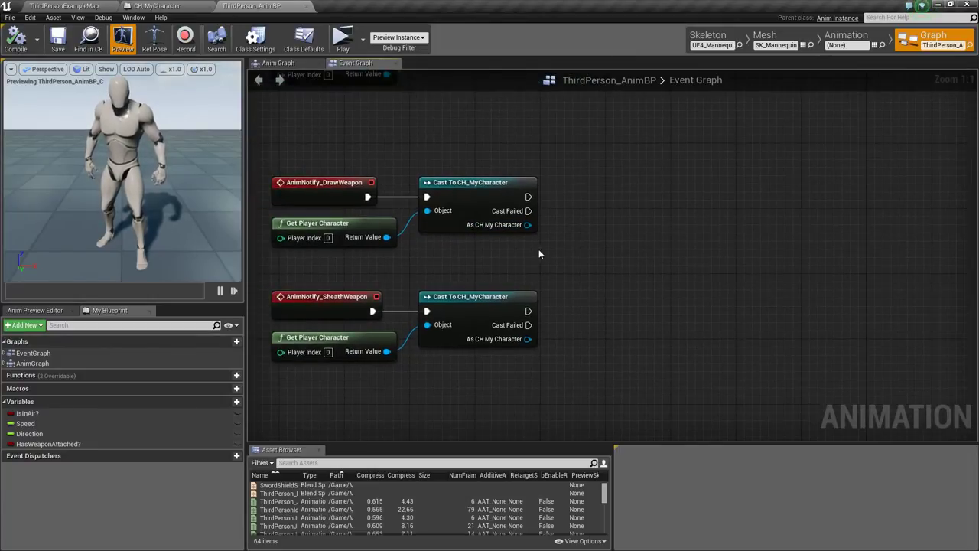
right_click_drag(619, 254, 490, 179)
Step: Add a custom event named DrawWeapon in an empty area of the CH_MyCharacter event graph, and compile and save the blueprint
left_click(156, 6)
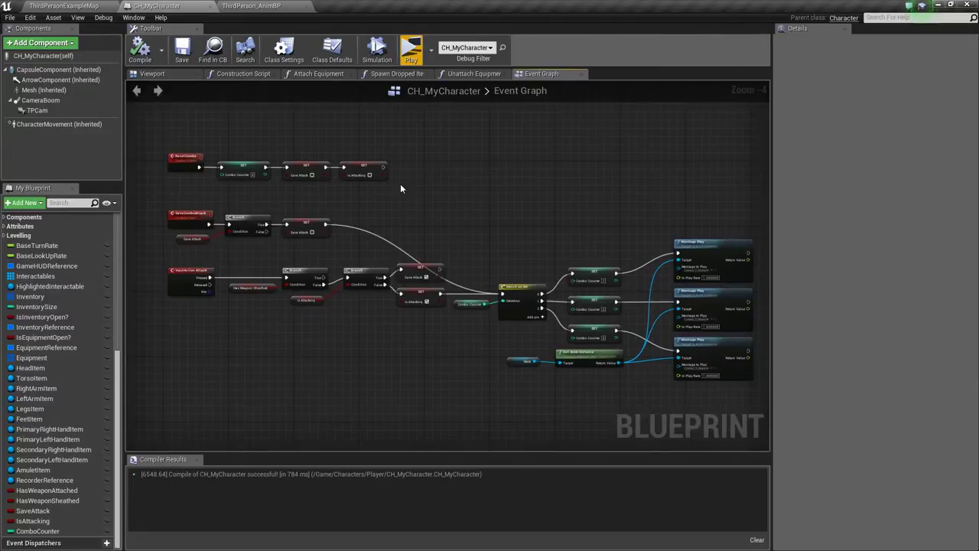
right_click_drag(332, 409, 407, 296)
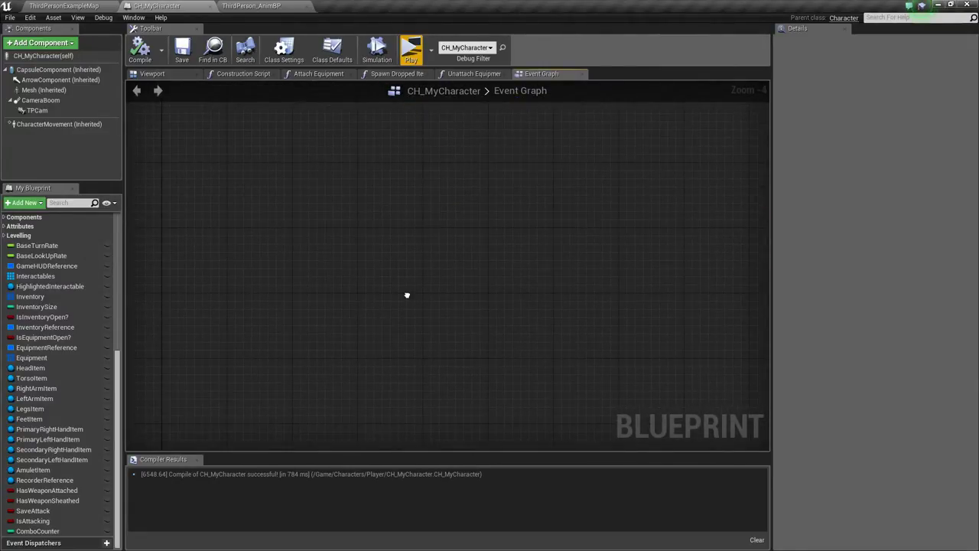
right_click_drag(254, 242, 335, 319)
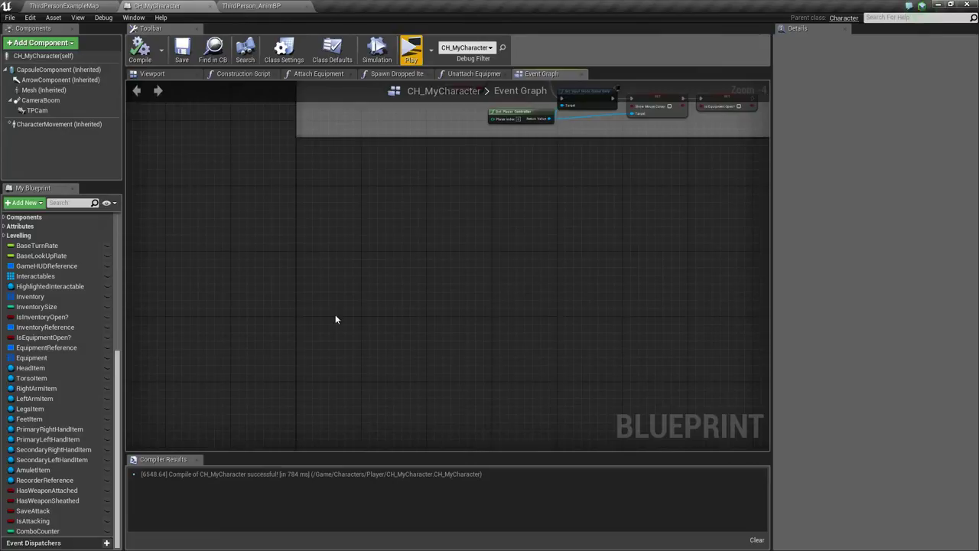
right_click(319, 222)
type("custom")
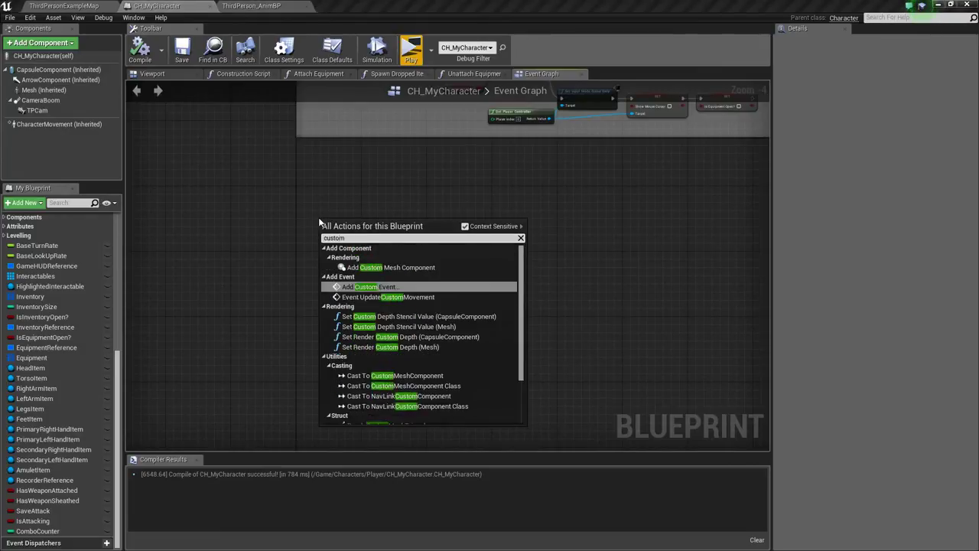
key("Return")
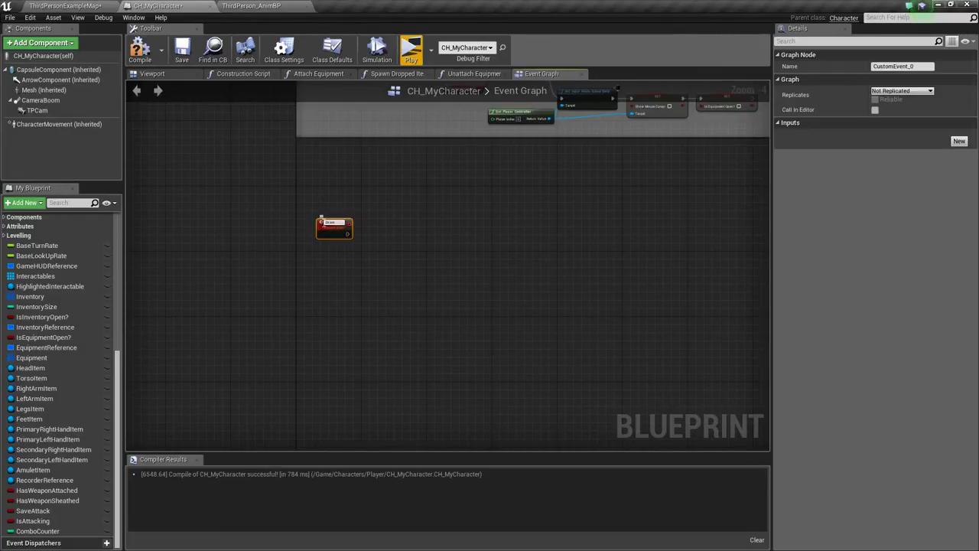
key("Return")
scroll(330, 226, "up", 4)
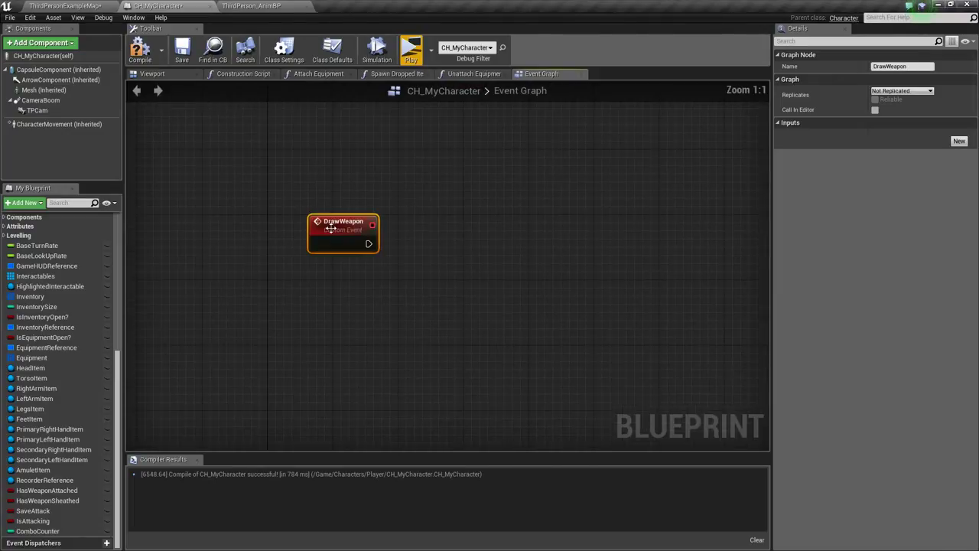
right_click_drag(315, 265, 226, 252)
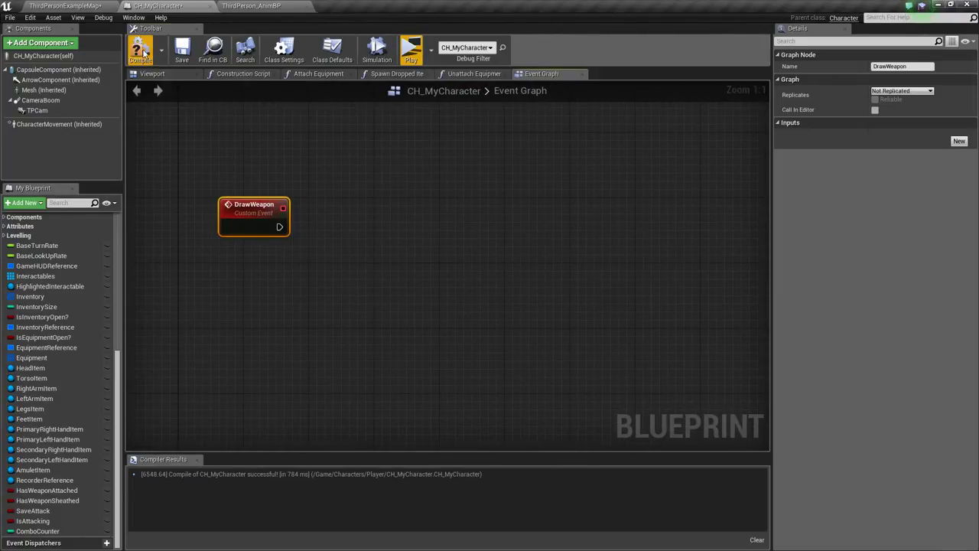
left_click(182, 48)
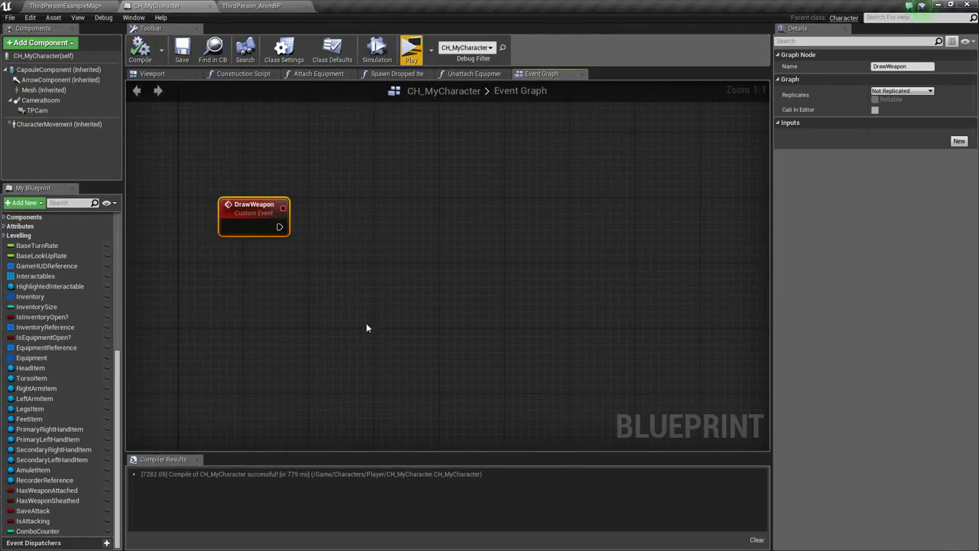
Step: Shift the DrawWeapon event aside and place a getter for the PrimaryRightHandItem variable beside it
left_click_drag(275, 221, 210, 220)
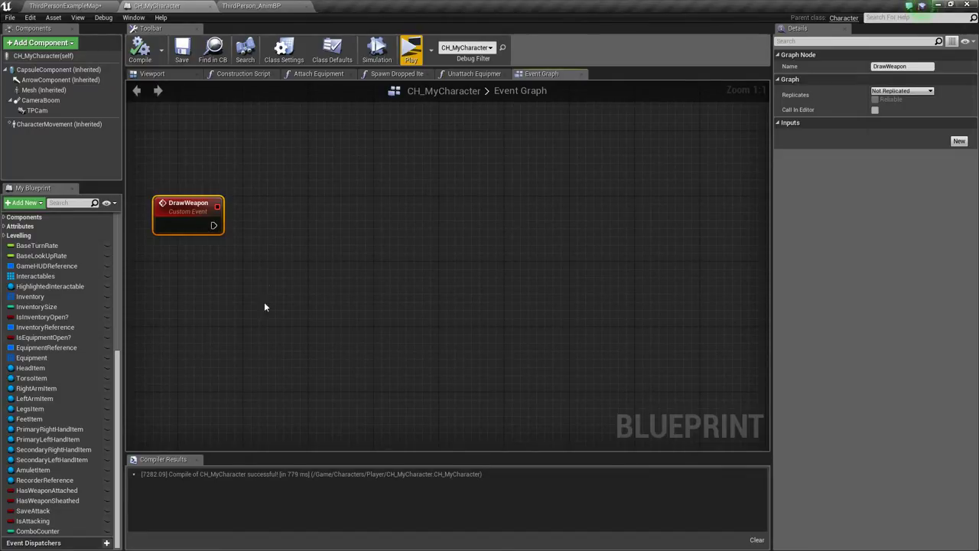
right_click_drag(257, 289, 269, 289)
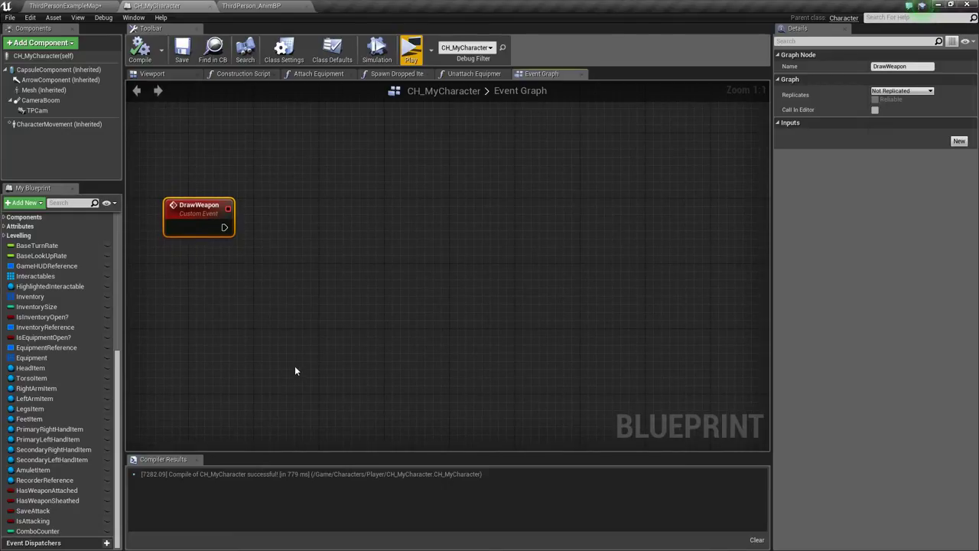
right_click_drag(367, 316, 353, 310)
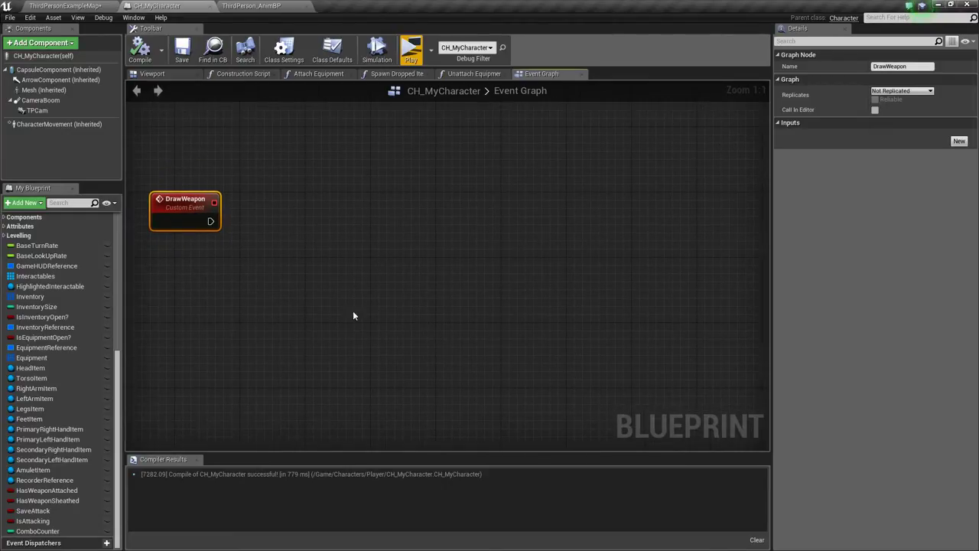
left_click_drag(221, 229, 336, 221)
left_click(216, 353)
left_click_drag(49, 429, 246, 237)
left_click(279, 256)
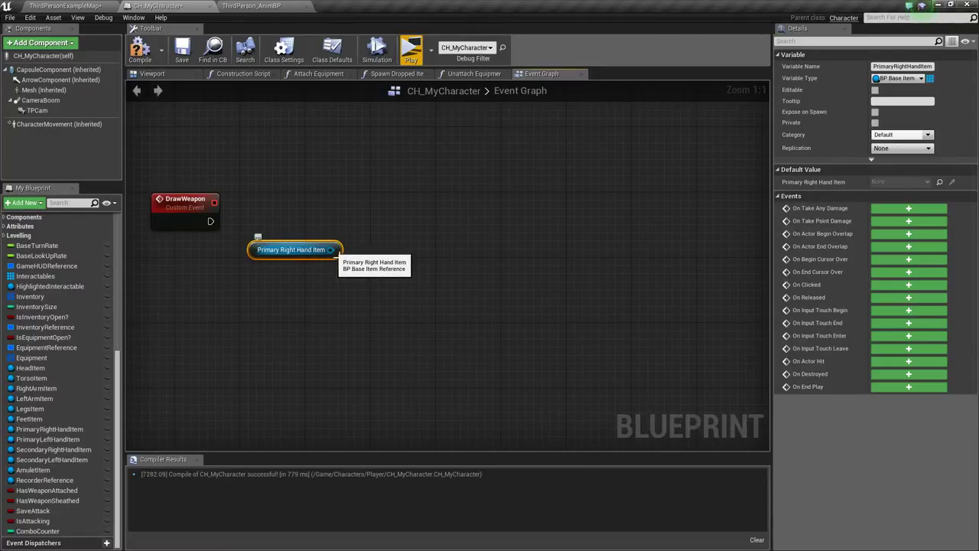
Step: Search for a cast node to a base class from the Primary Right Hand Item reference, using "cast to bas"
left_click_drag(332, 250, 371, 236)
type("cast t")
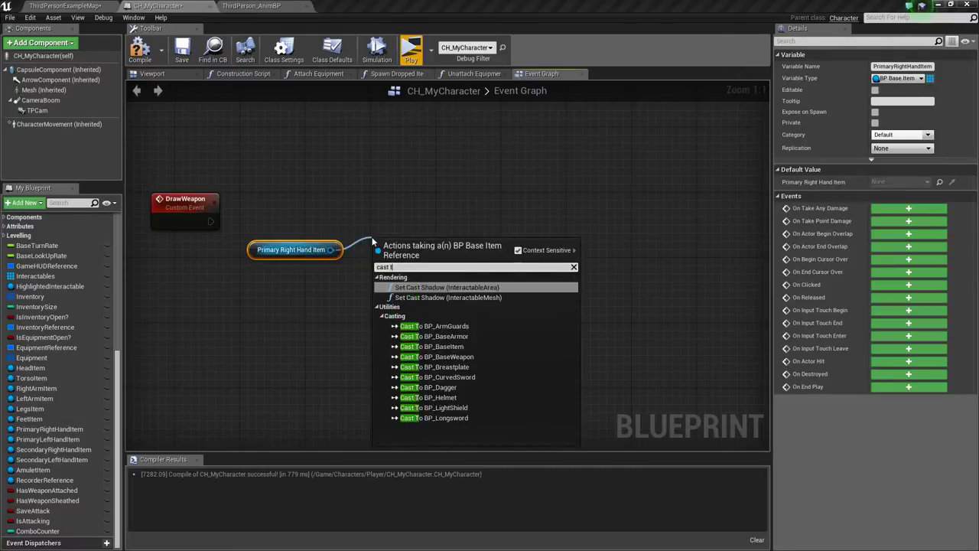
type("o bas")
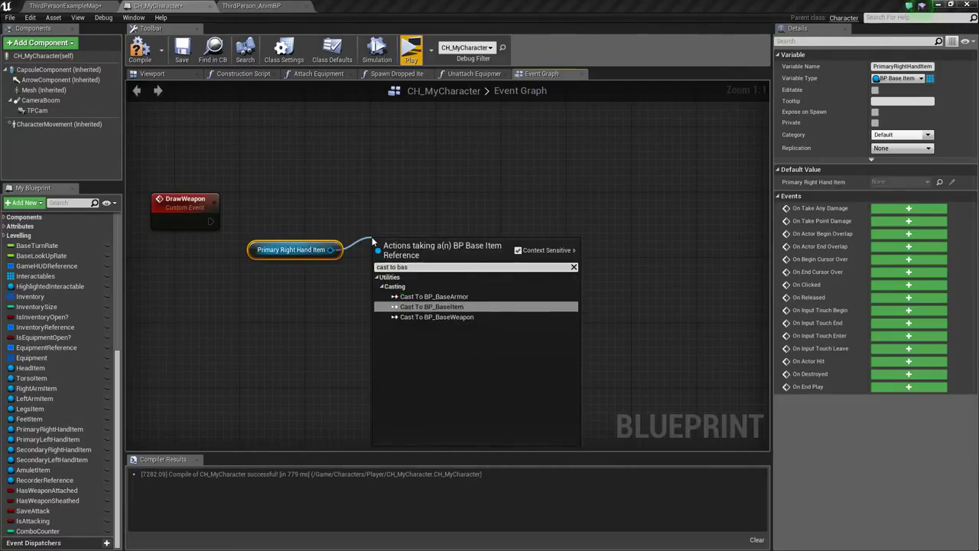